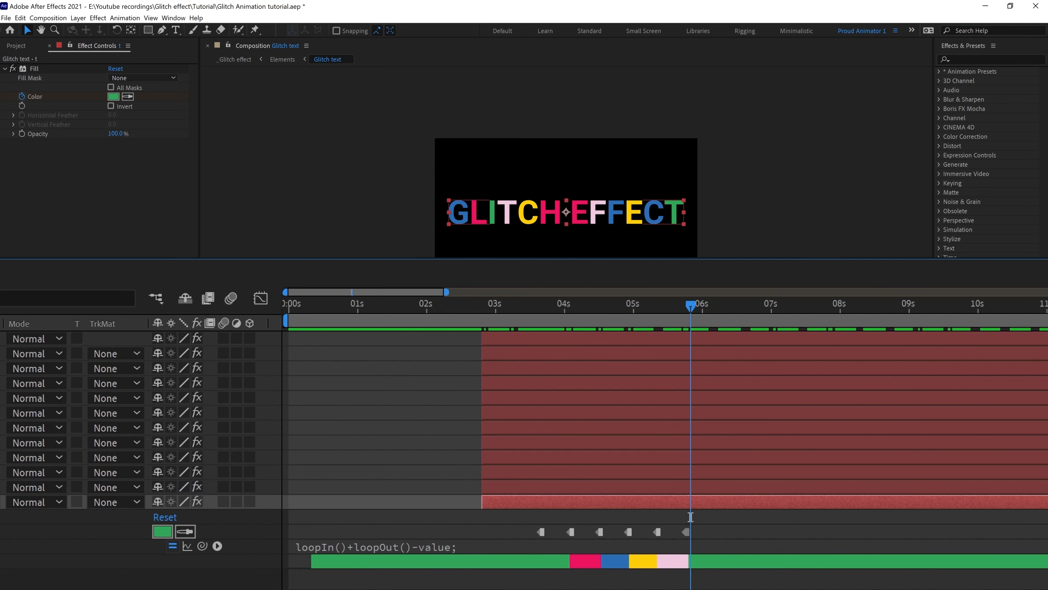
# Close the Glitch text timeline tab.
pyautogui.click(151, 381)
# Close the Elements timeline and add a black 1920×1080 solid layer named Noise.
pyautogui.click(83, 380)
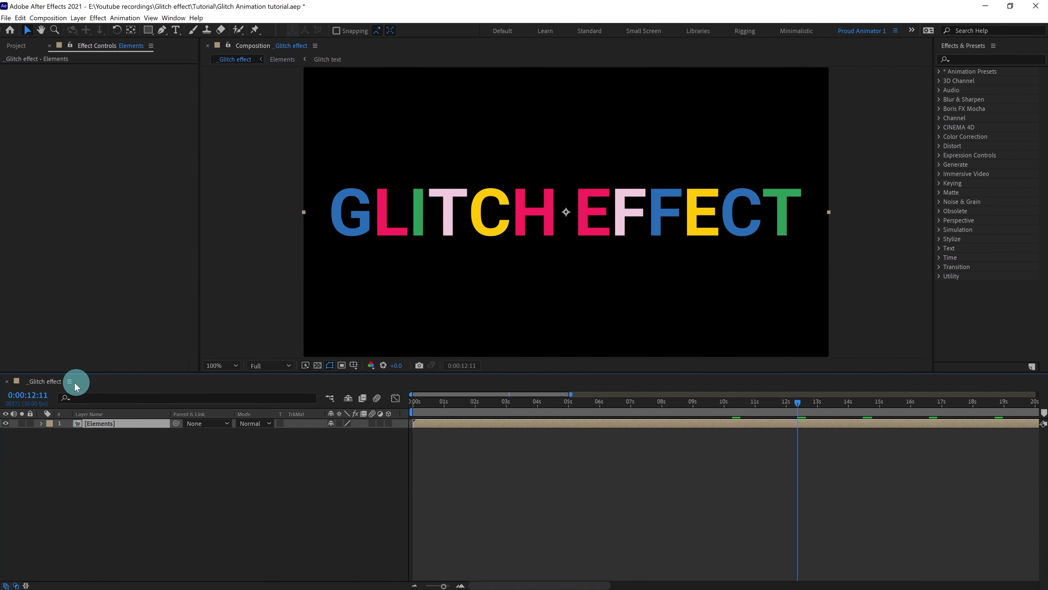
pyautogui.click(126, 451)
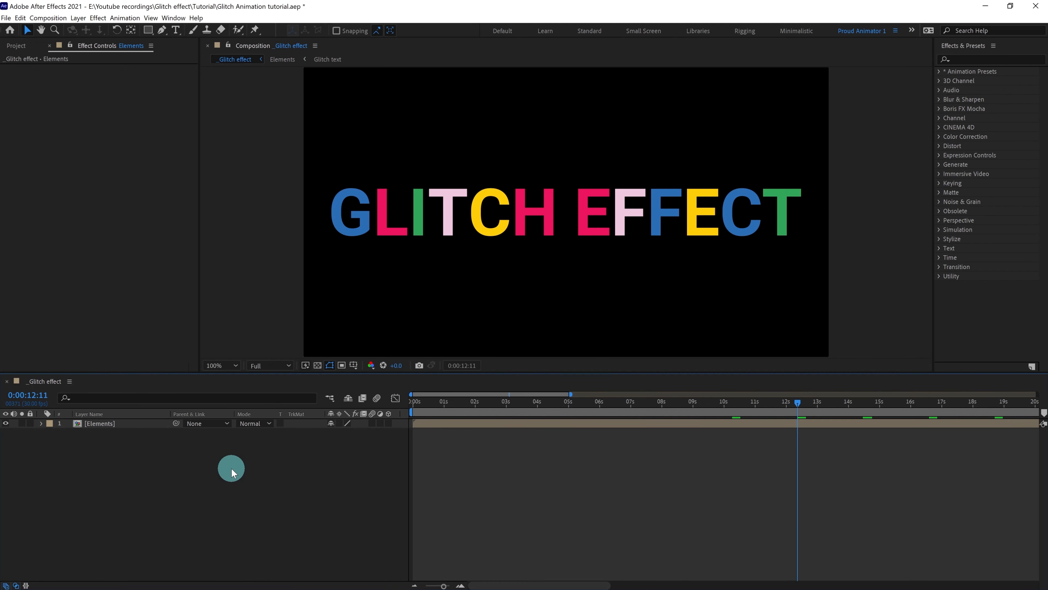
pyautogui.rightClick(232, 469)
pyautogui.moveTo(262, 474)
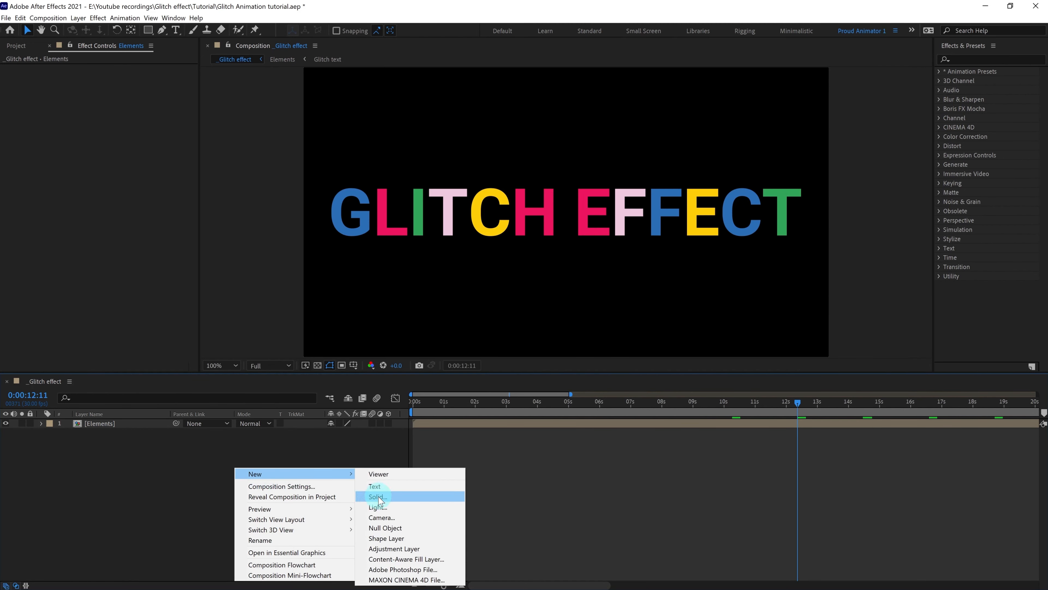
pyautogui.click(378, 498)
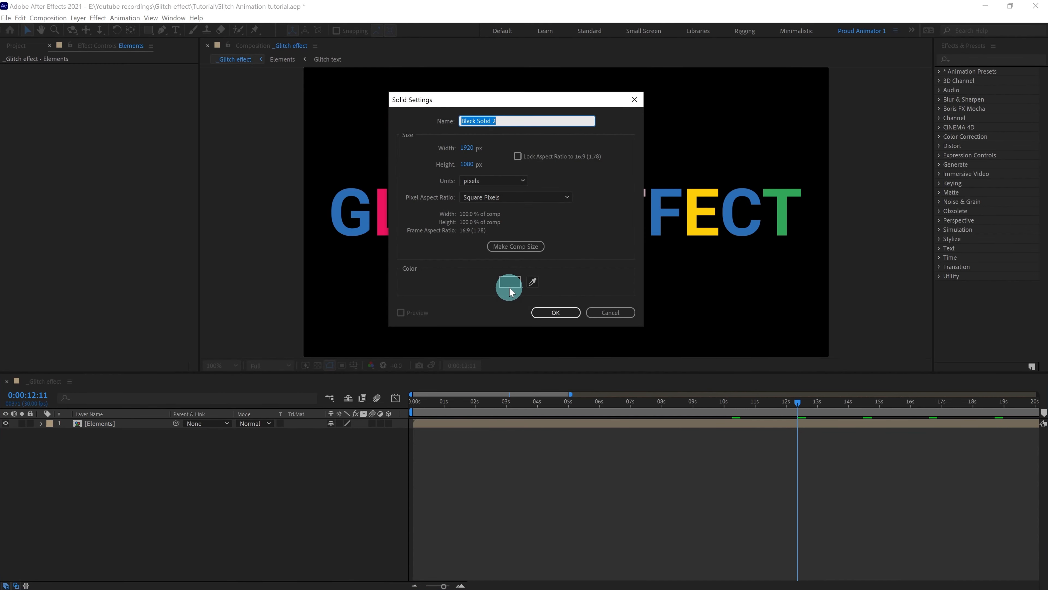
pyautogui.click(561, 313)
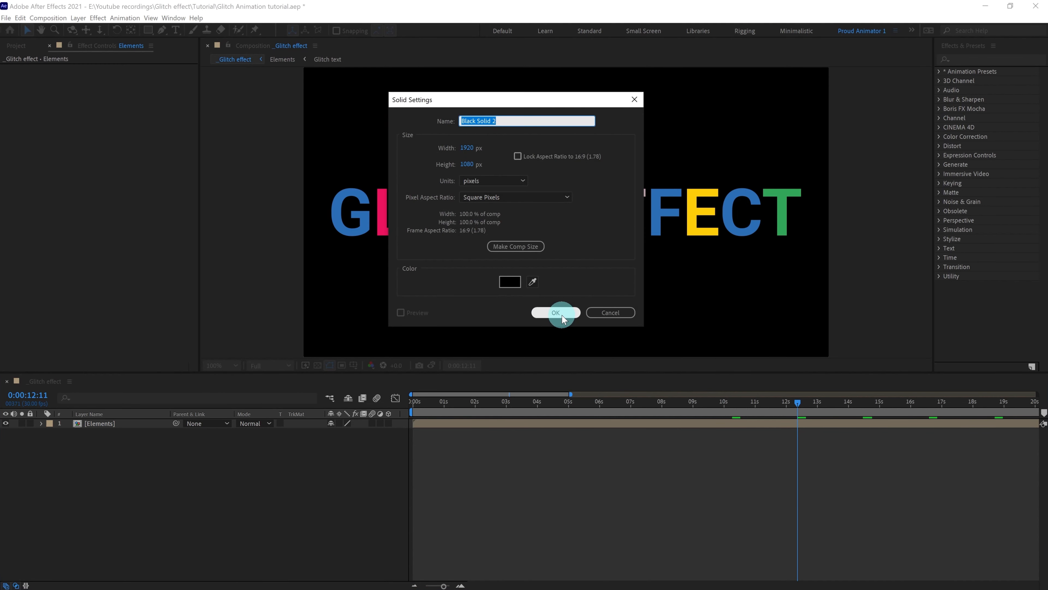
pyautogui.write('Noise')
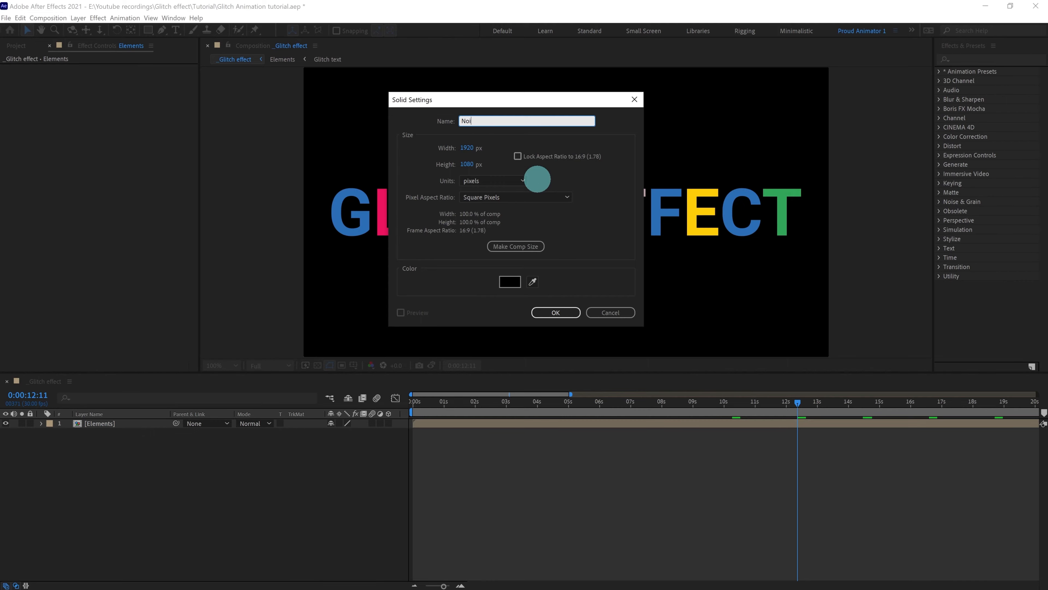
pyautogui.click(555, 313)
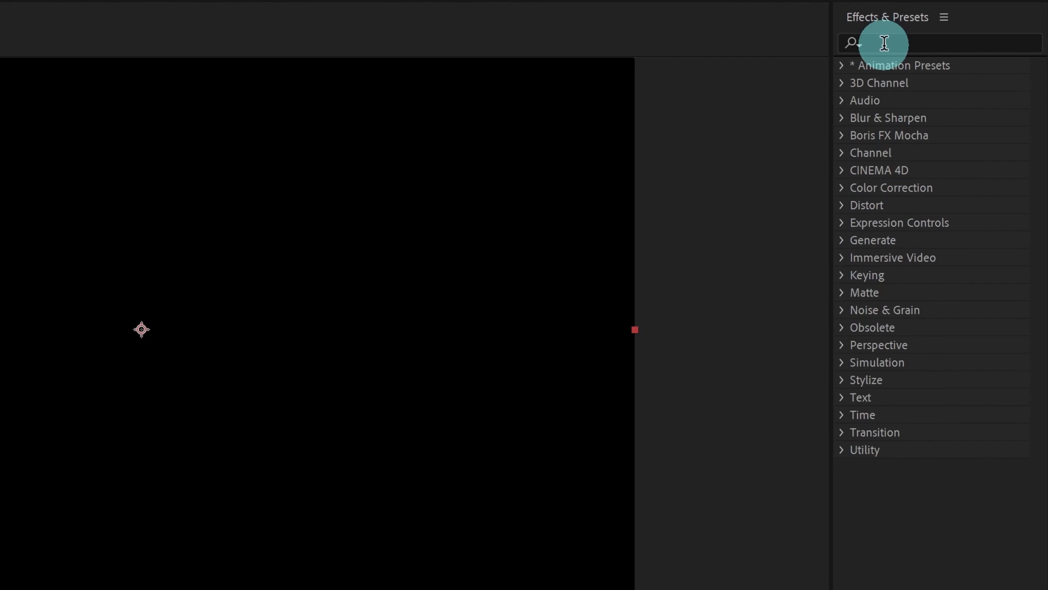
# Apply the Fractal Noise effect, found by searching 'fract', to the Noise layer.
pyautogui.click(902, 43)
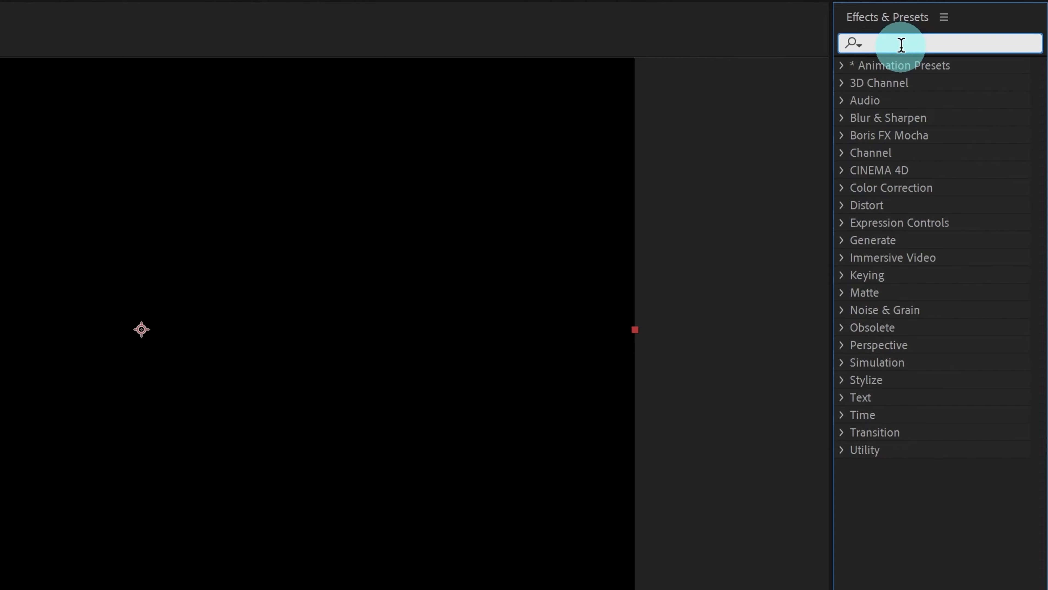
pyautogui.write('fract')
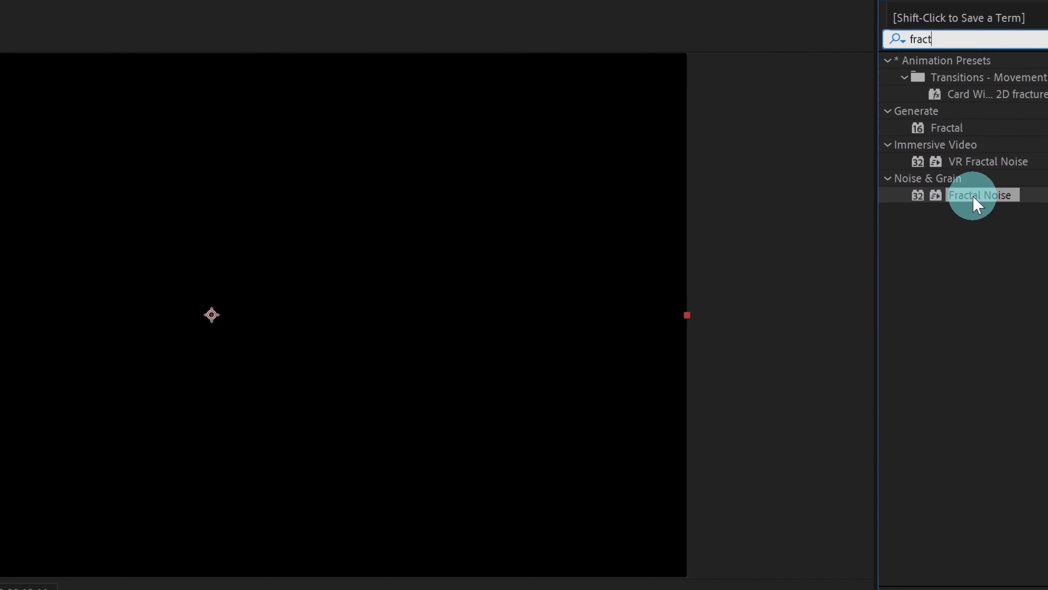
pyautogui.moveTo(934, 204); pyautogui.dragTo(633, 439)
pyautogui.moveTo(939, 329); pyautogui.dragTo(132, 479)
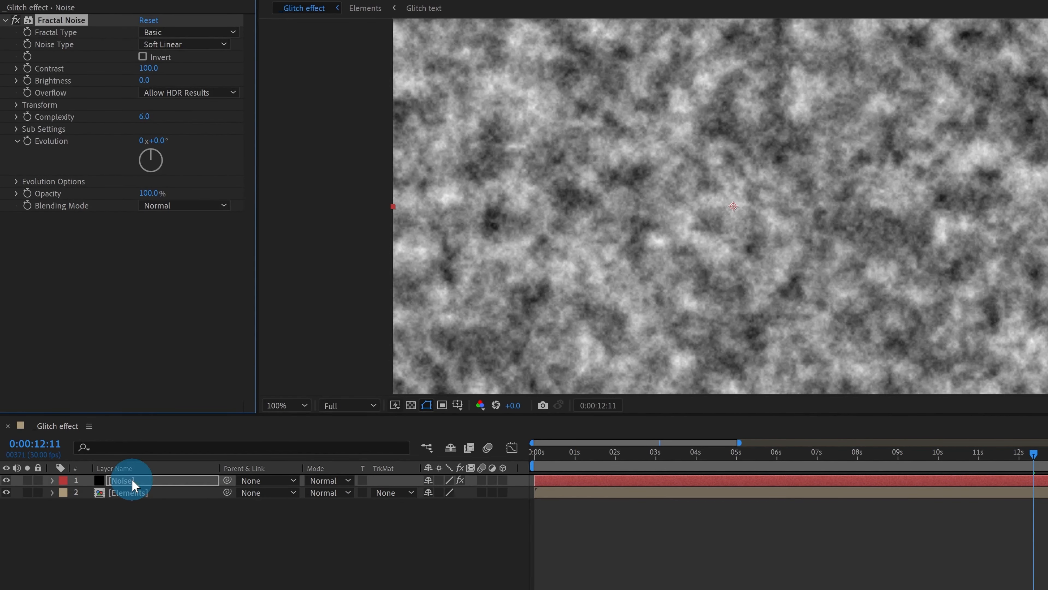
pyautogui.click(132, 479)
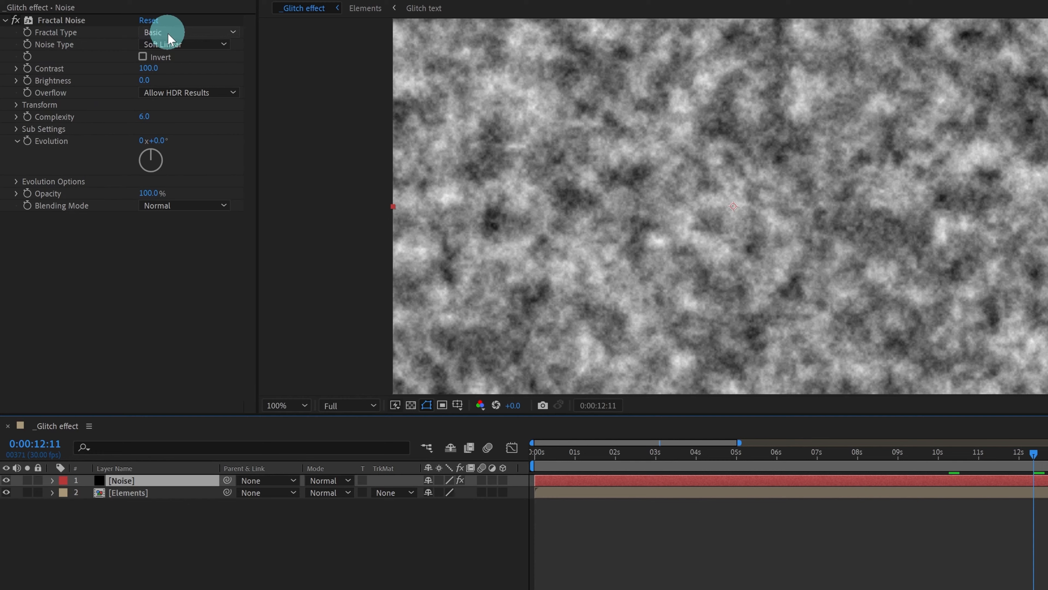
# Set Fractal Noise to the Block noise type with Contrast 450, and reveal its Transform settings.
pyautogui.click(168, 45)
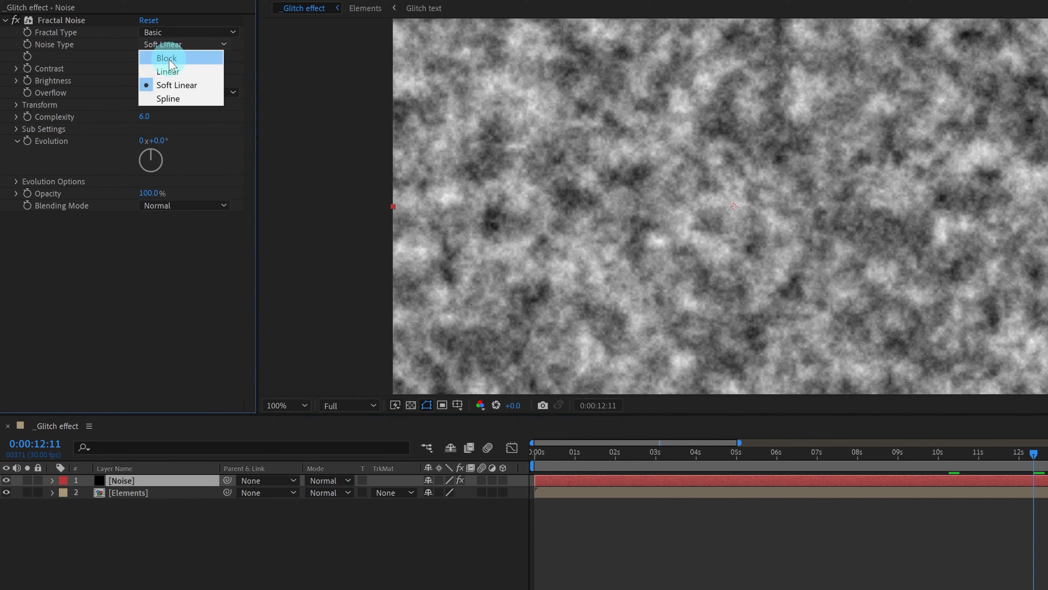
pyautogui.click(170, 58)
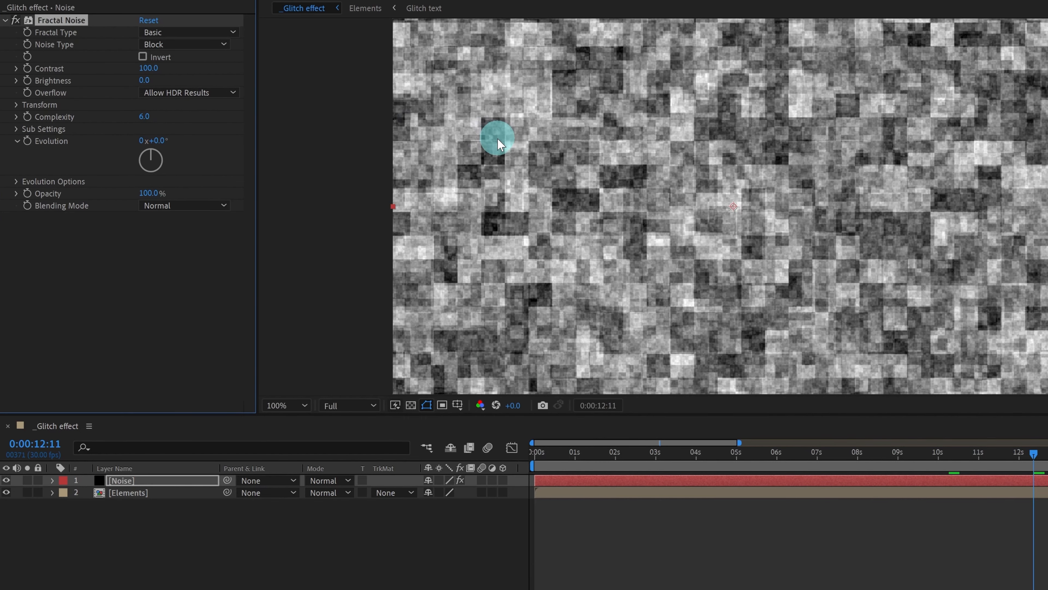
pyautogui.press(',')
pyautogui.press(',')
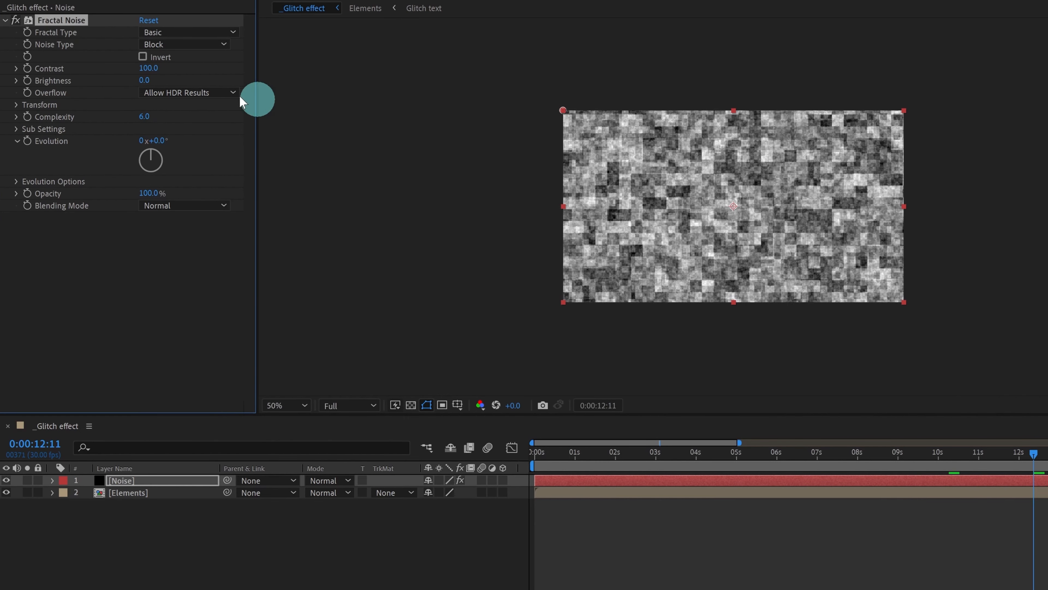
pyautogui.click(145, 68)
pyautogui.write('4')
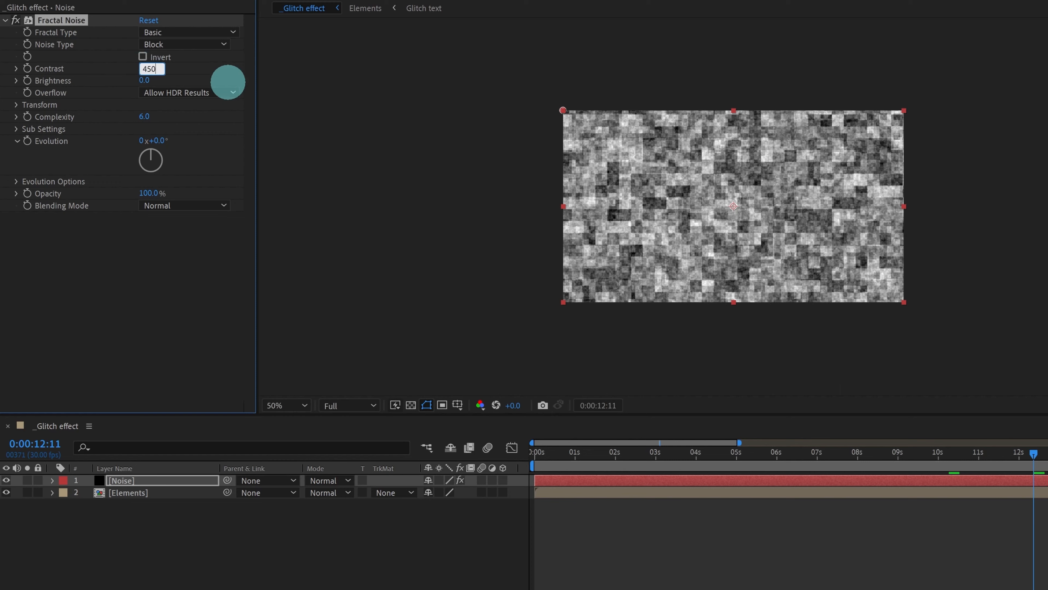
pyautogui.write('50')
pyautogui.press('Return')
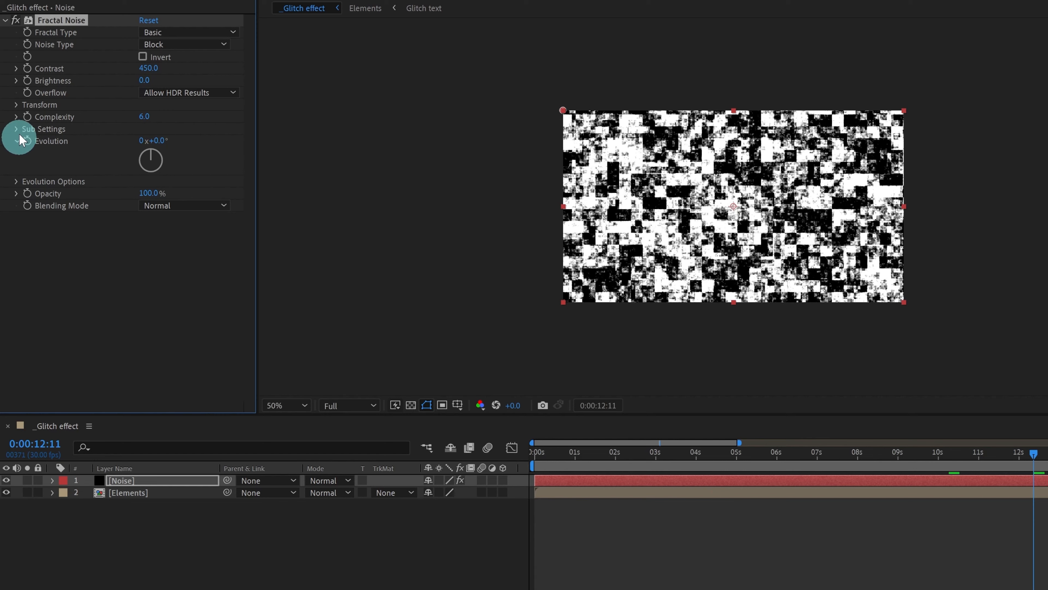
pyautogui.click(17, 105)
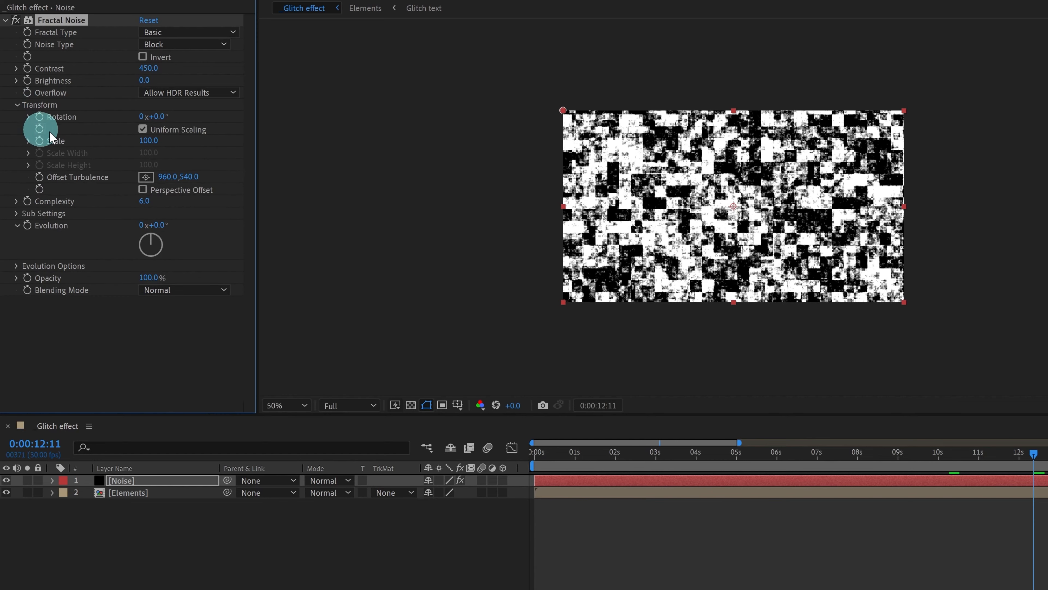
# Turn off Uniform Scaling and set Scale Width to 600 and Scale Height to 60.
pyautogui.click(143, 129)
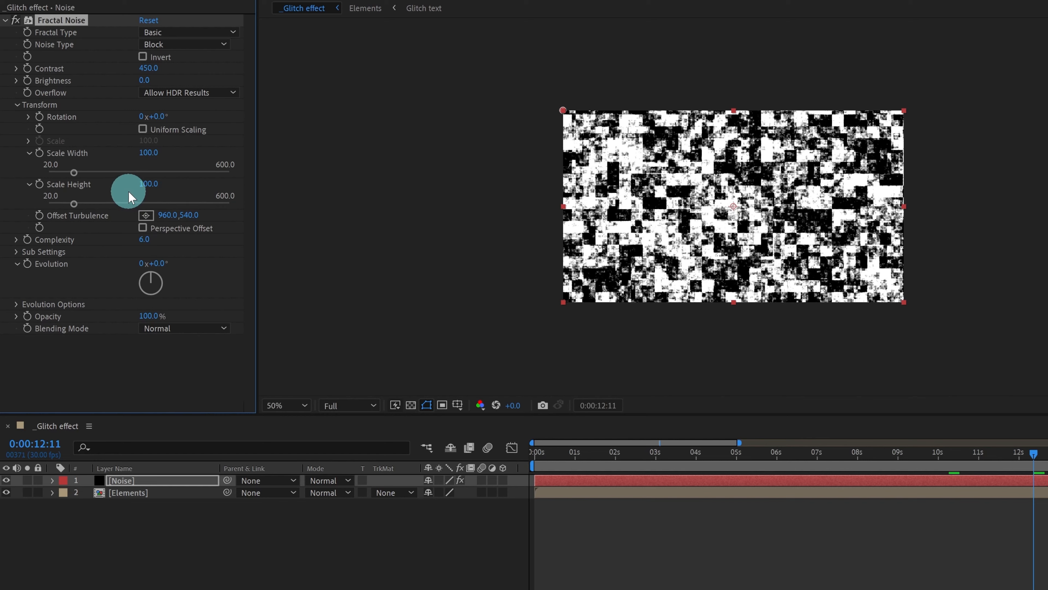
pyautogui.click(147, 161)
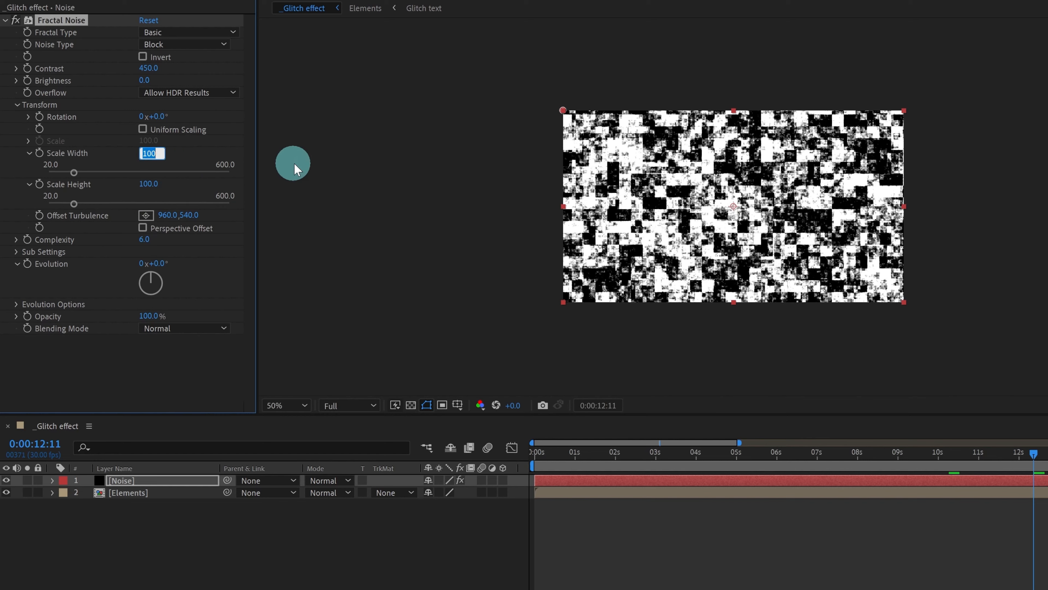
pyautogui.write('600')
pyautogui.click(149, 184)
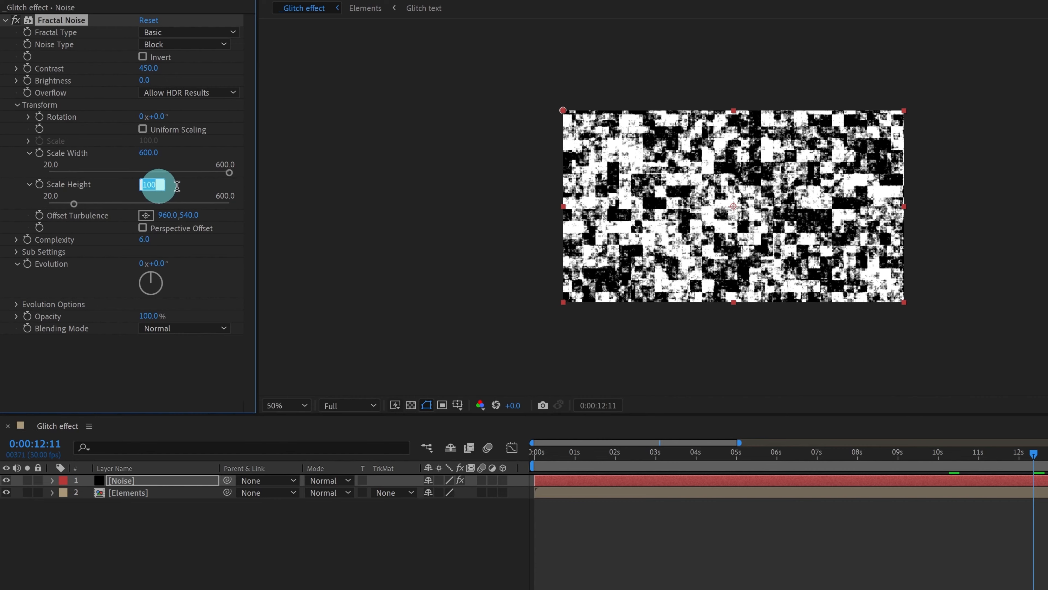
pyautogui.write('60')
pyautogui.press('Return')
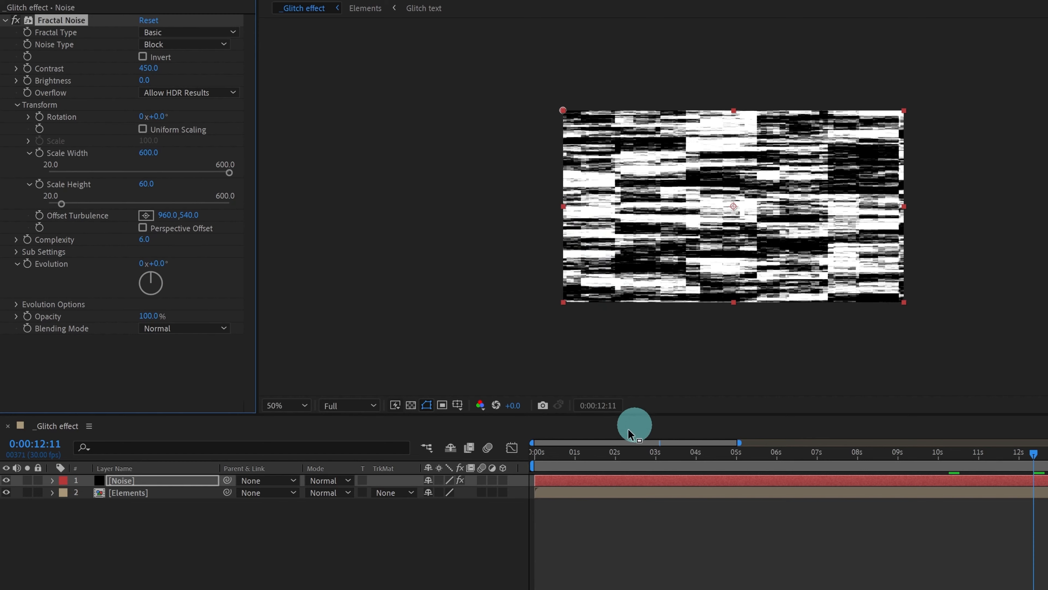
# Preview the noise and try an Offset Turbulence change, then undo it.
pyautogui.click(546, 453)
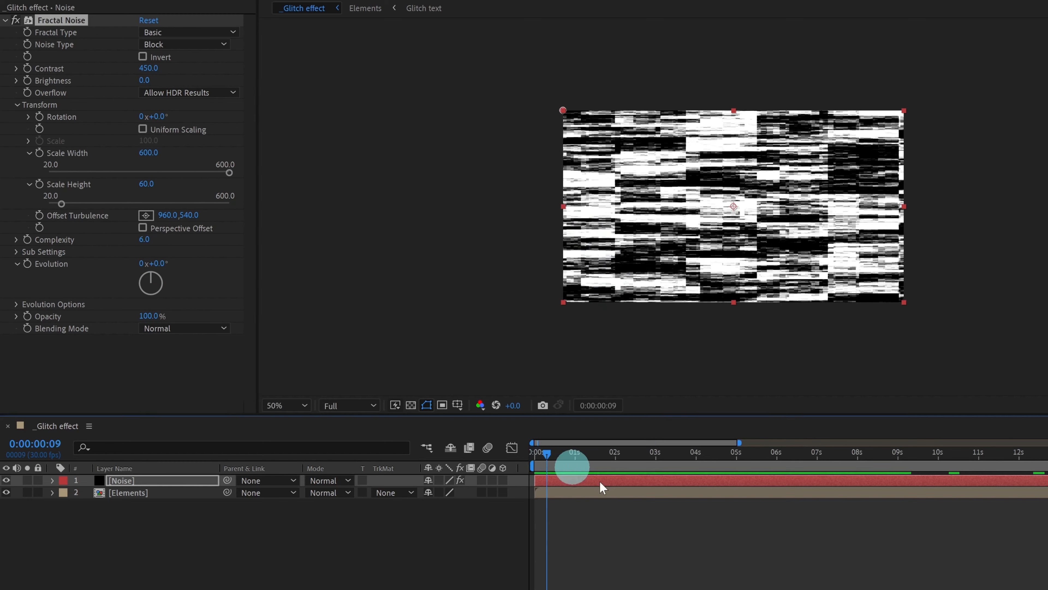
pyautogui.press('space')
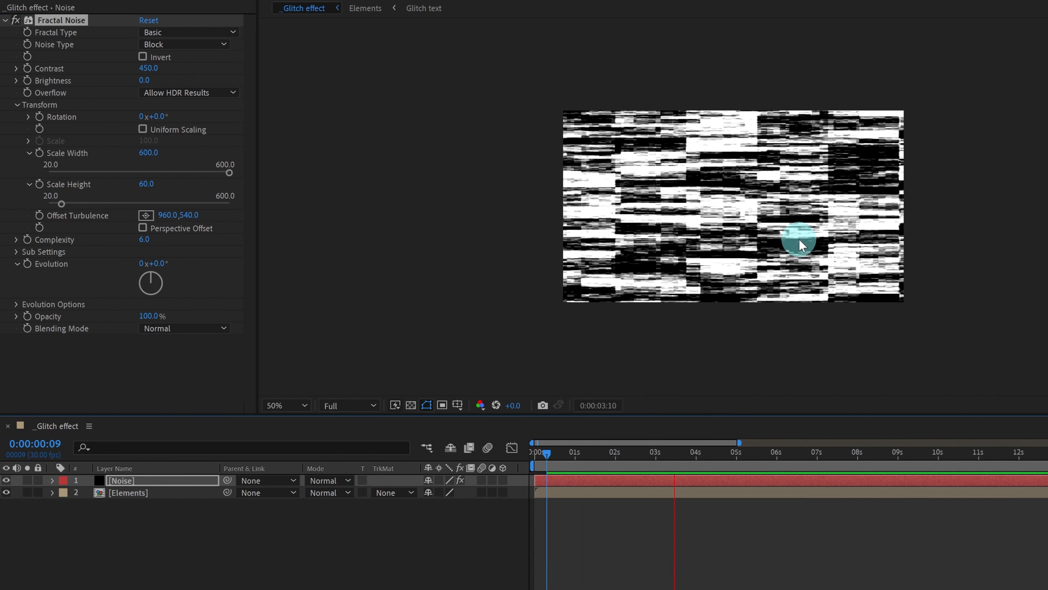
pyautogui.press('space')
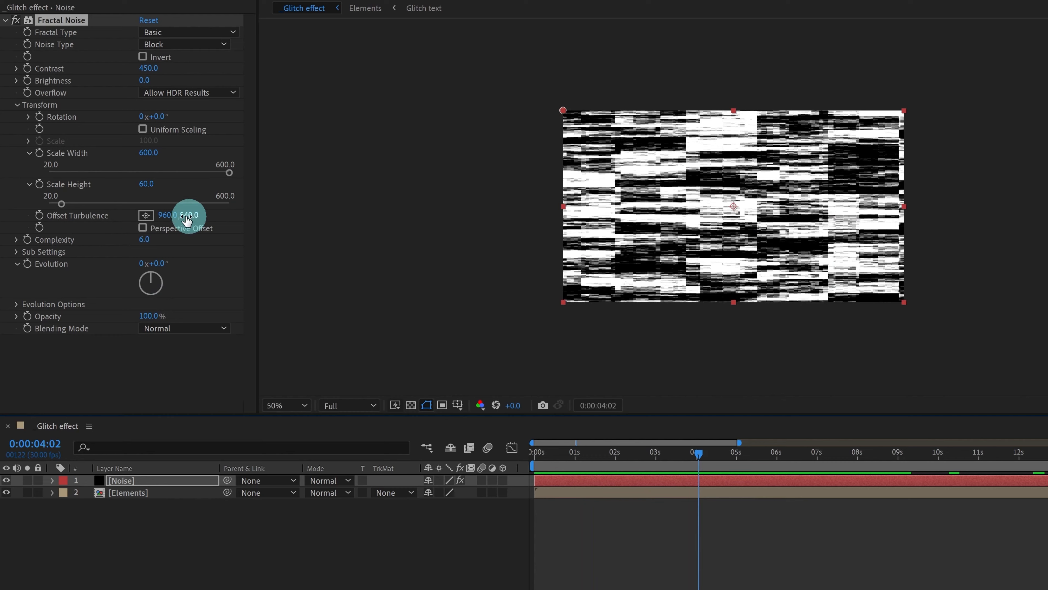
pyautogui.moveTo(161, 215)
pyautogui.mouseDown()
pyautogui.moveTo(285, 220)
pyautogui.moveTo(260, 217)
pyautogui.moveTo(219, 235)
pyautogui.moveTo(241, 235)
pyautogui.mouseUp()
pyautogui.hotkey('ctrl', 'z')
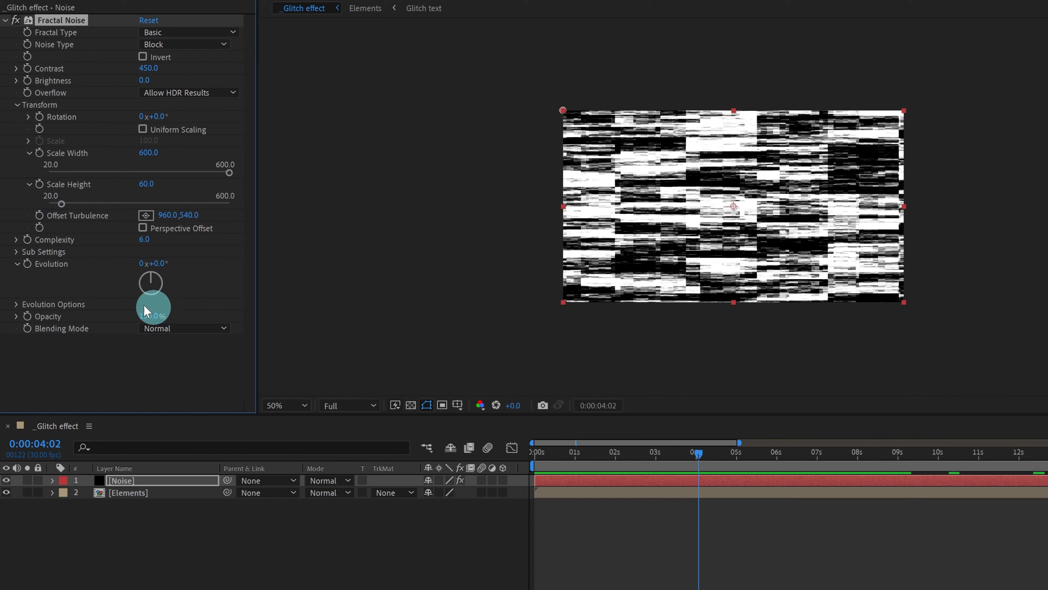
# Expand Evolution Options, try some Random Seed values, and add an expression to Random Seed.
pyautogui.click(14, 304)
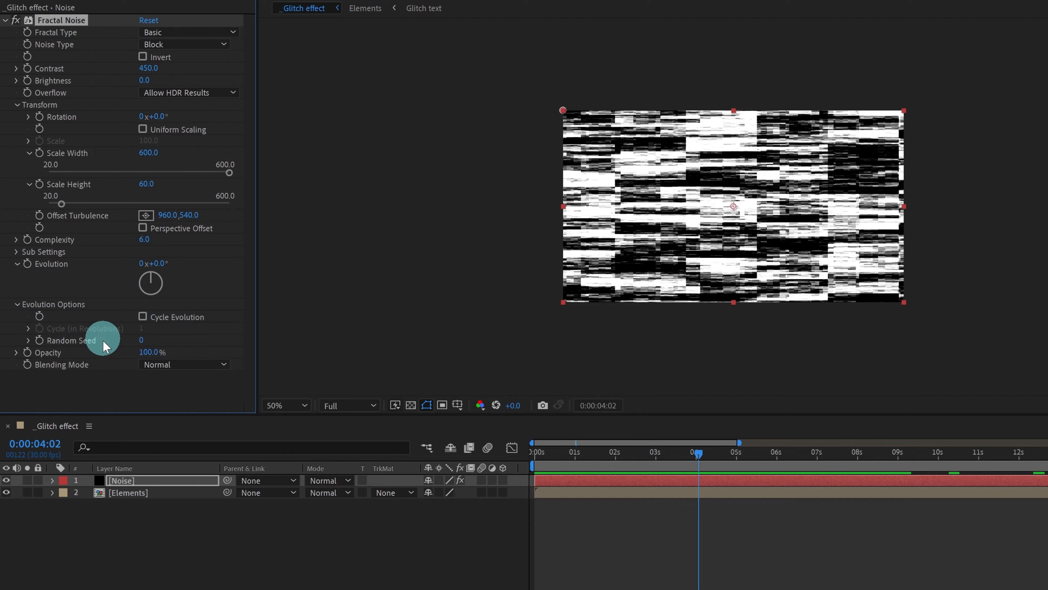
pyautogui.moveTo(140, 339); pyautogui.dragTo(211, 346)
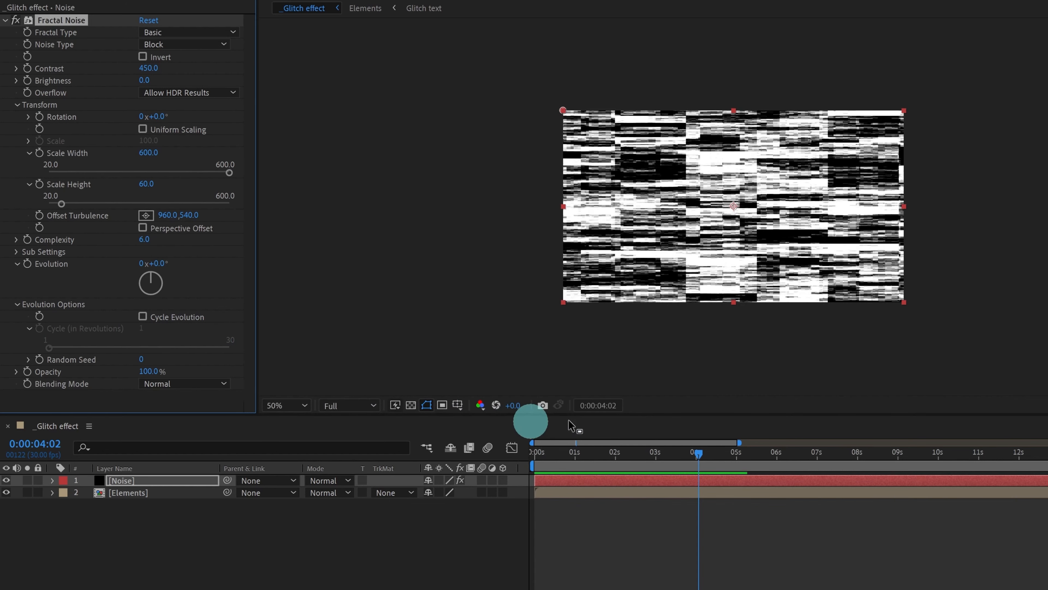
pyautogui.keyDown('alt'); pyautogui.click(39, 360); pyautogui.keyUp('alt')
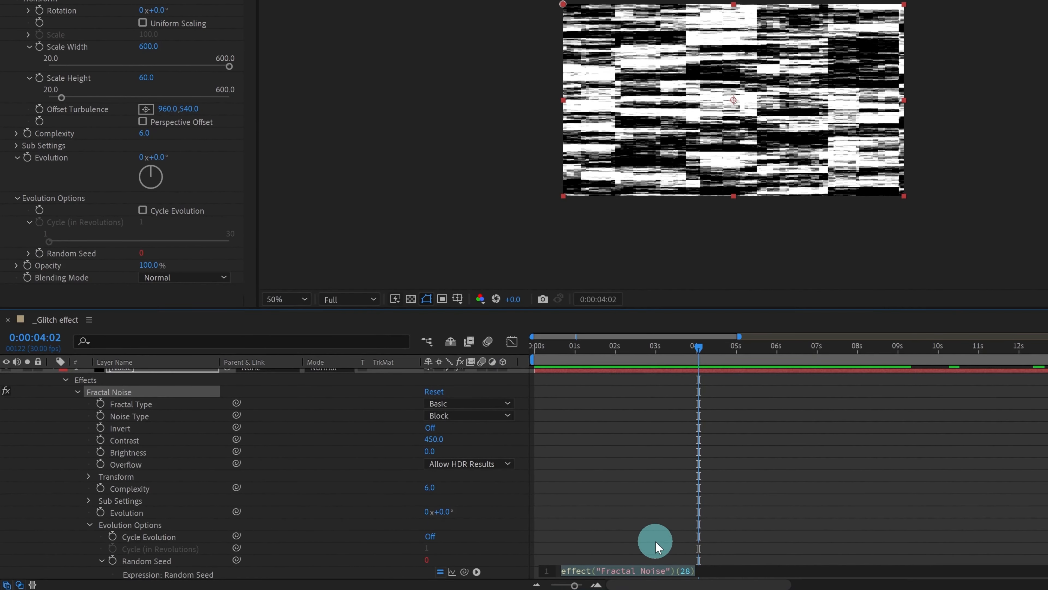
# Set the Random Seed expression to time*20.
pyautogui.write('time')
pyautogui.click(660, 513)
pyautogui.write('*')
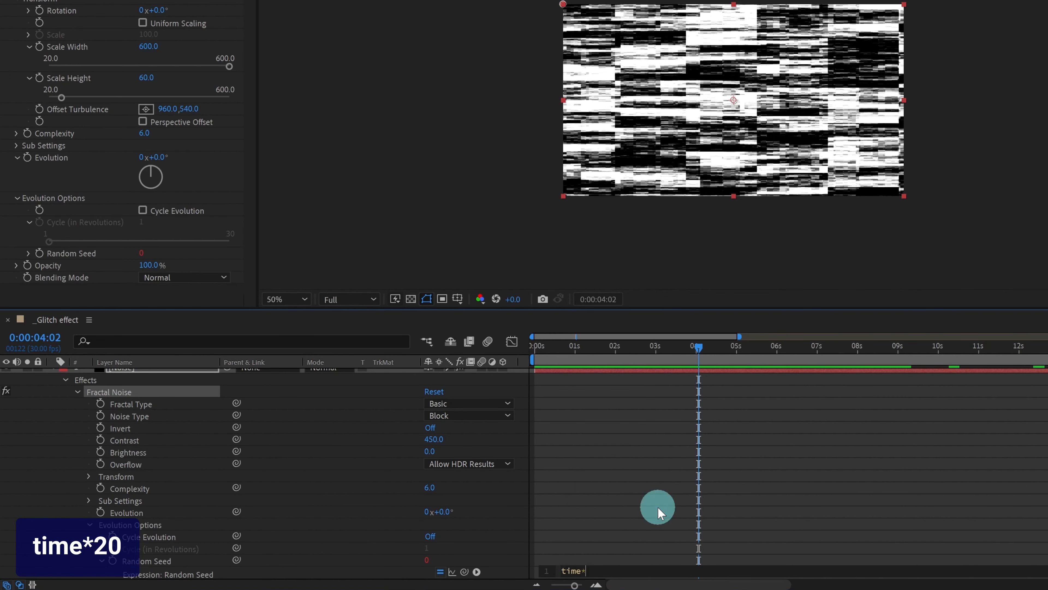
pyautogui.write('20')
pyautogui.click(633, 468)
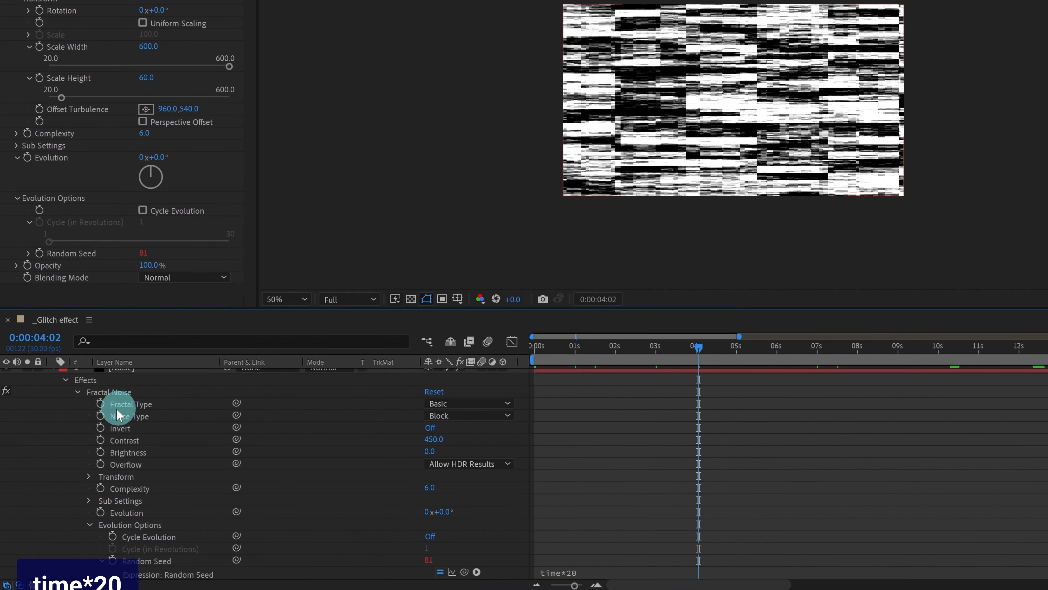
# Collapse the layer properties, preview the changing noise, and move the playhead back near the start.
pyautogui.press('u')
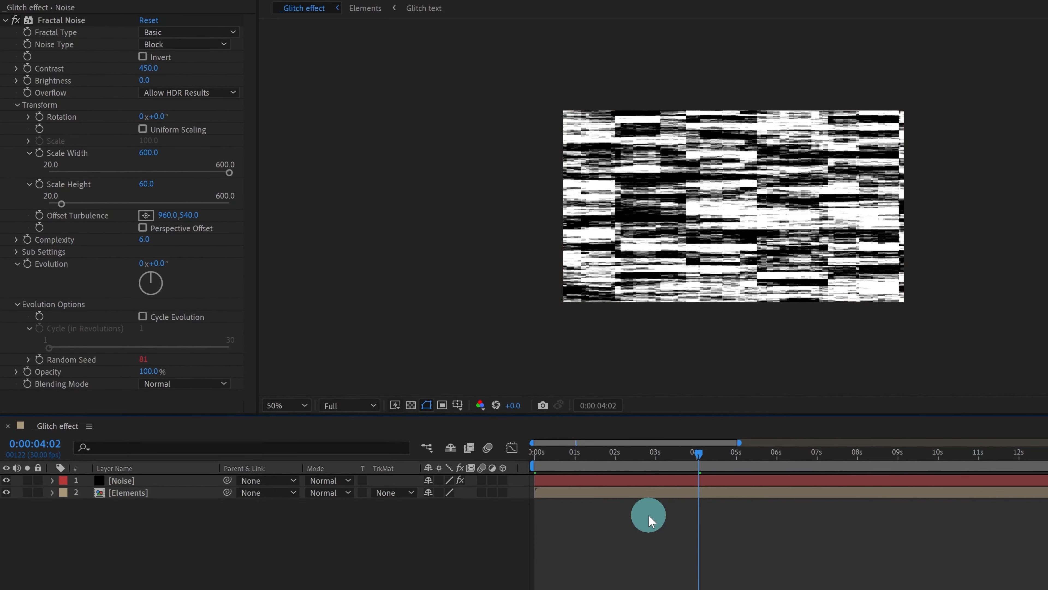
pyautogui.press('space')
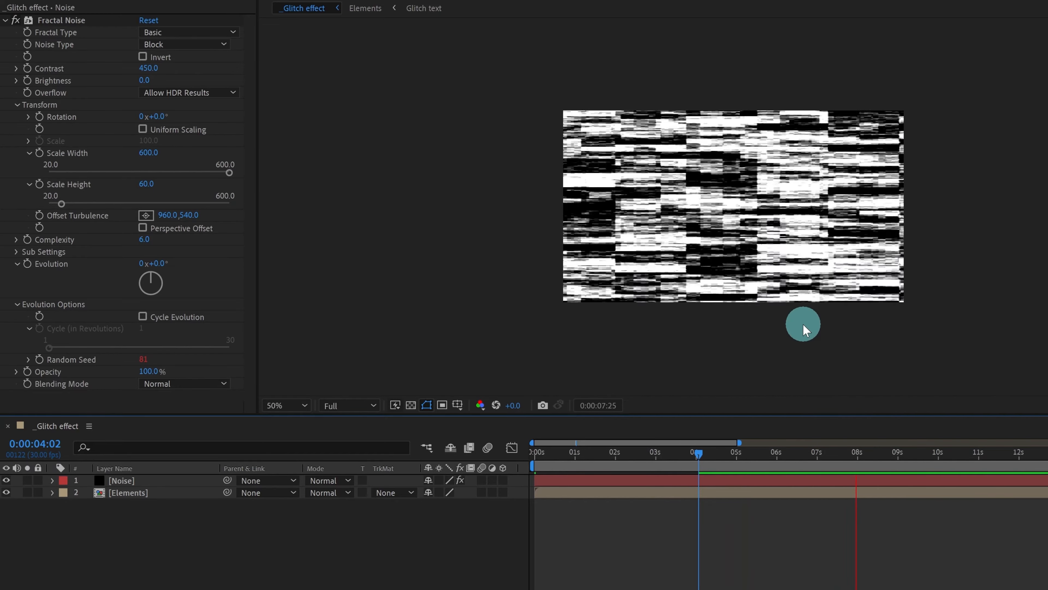
pyautogui.click(140, 482)
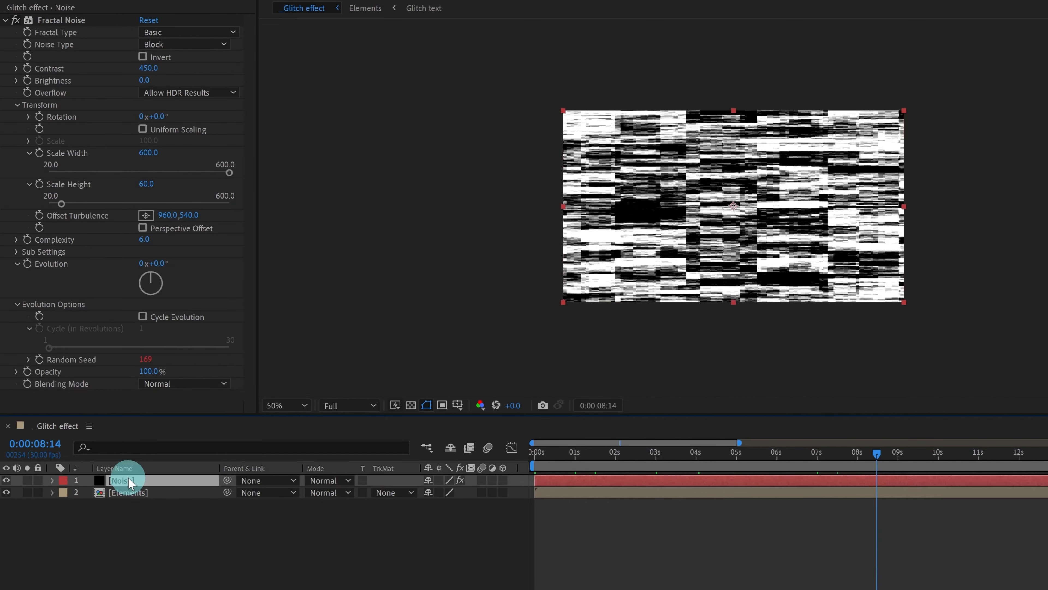
pyautogui.click(569, 454)
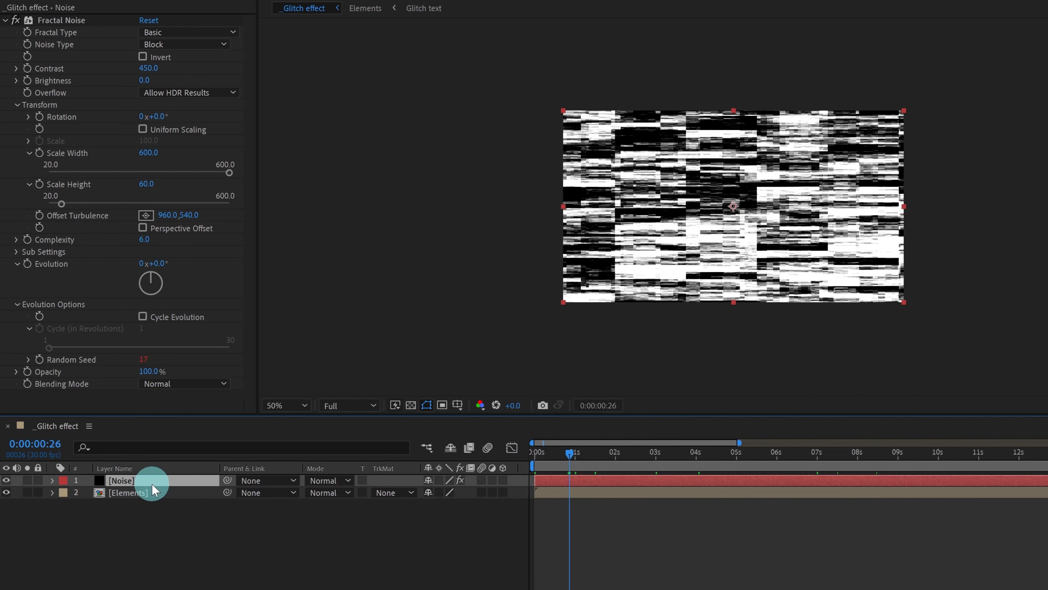
# Pre-compose the Noise layer into a comp named NOISE, moving all attributes.
pyautogui.rightClick(155, 477)
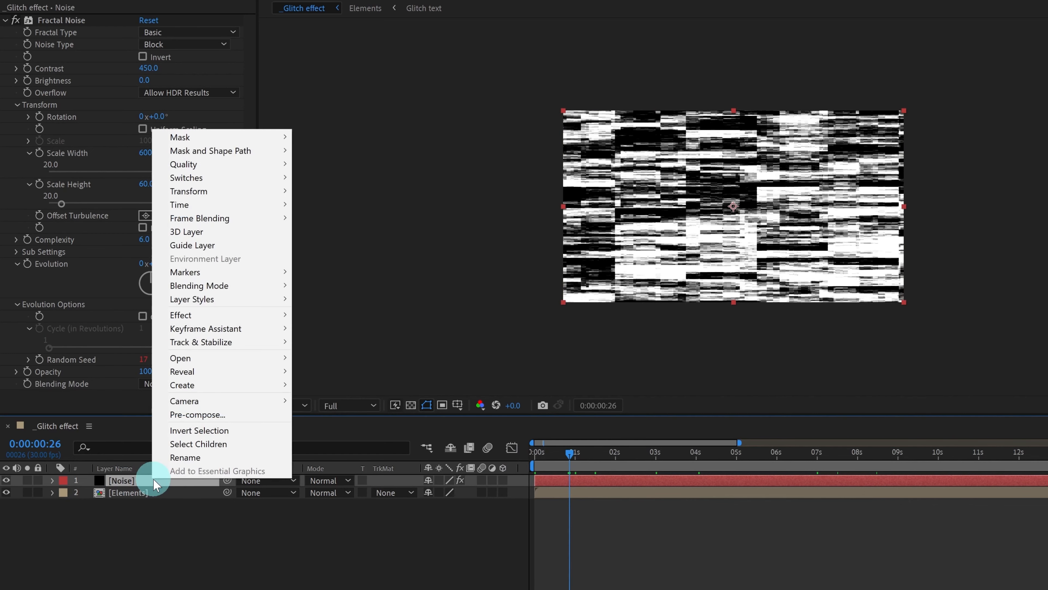
pyautogui.click(197, 415)
pyautogui.click(334, 199)
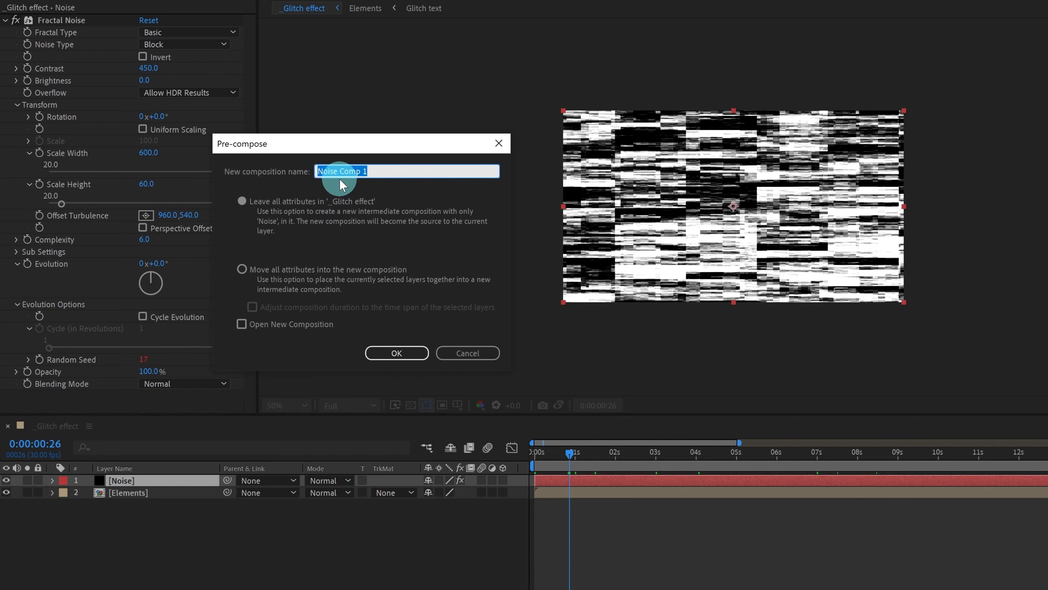
pyautogui.write('NOISE')
pyautogui.click(251, 278)
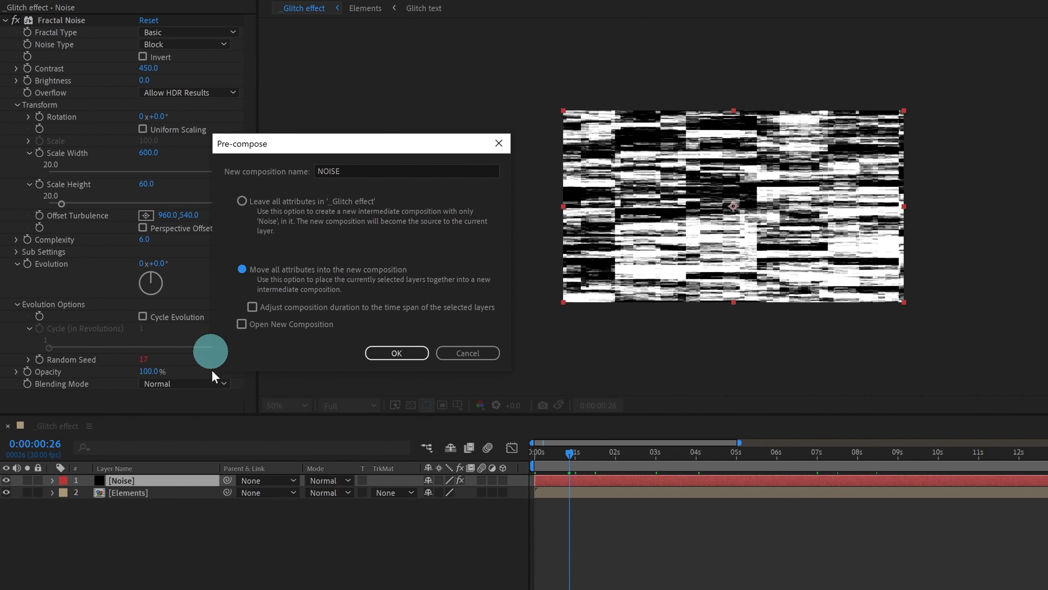
pyautogui.click(381, 359)
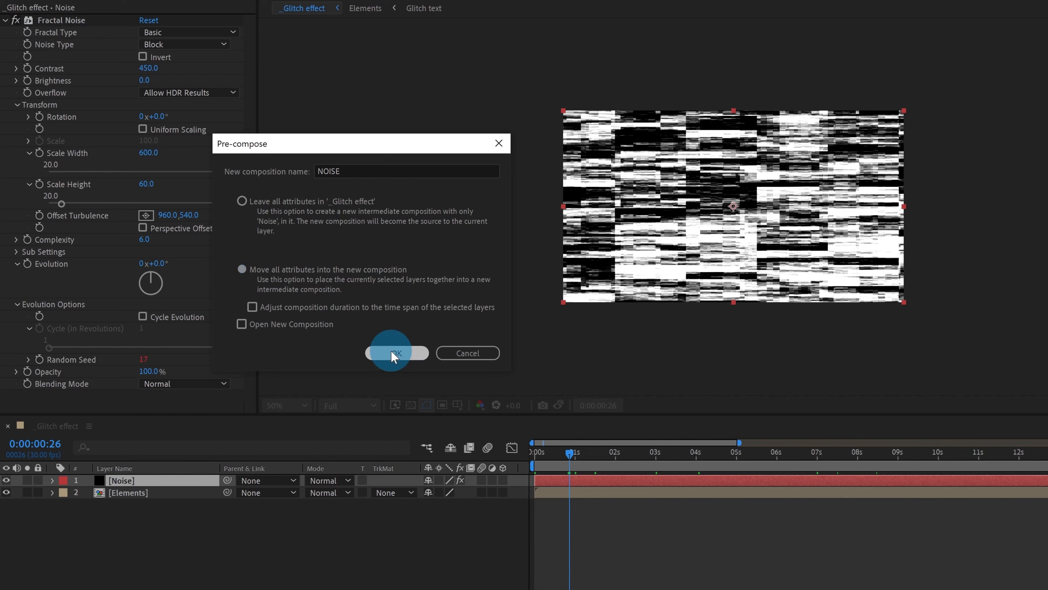
# Open the NOISE precomp, scrub to around five seconds, and select its Noise layer.
pyautogui.doubleClick(161, 480)
pyautogui.moveTo(545, 452); pyautogui.dragTo(521, 460)
pyautogui.click(166, 478)
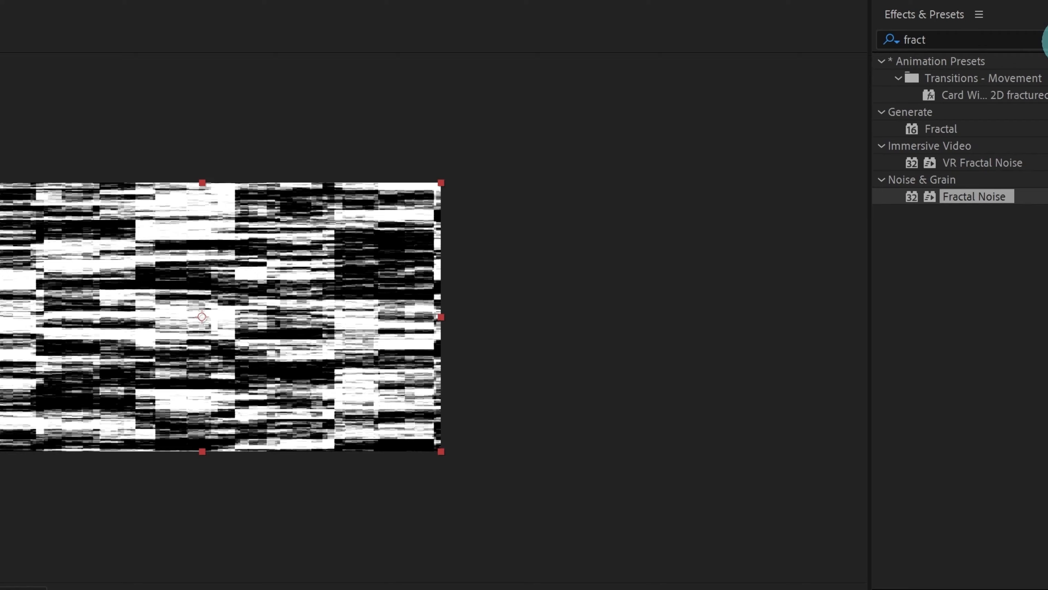
# Apply Gaussian Blur (Legacy), found by searching 'gaus', to the Noise layer.
pyautogui.click(1034, 43)
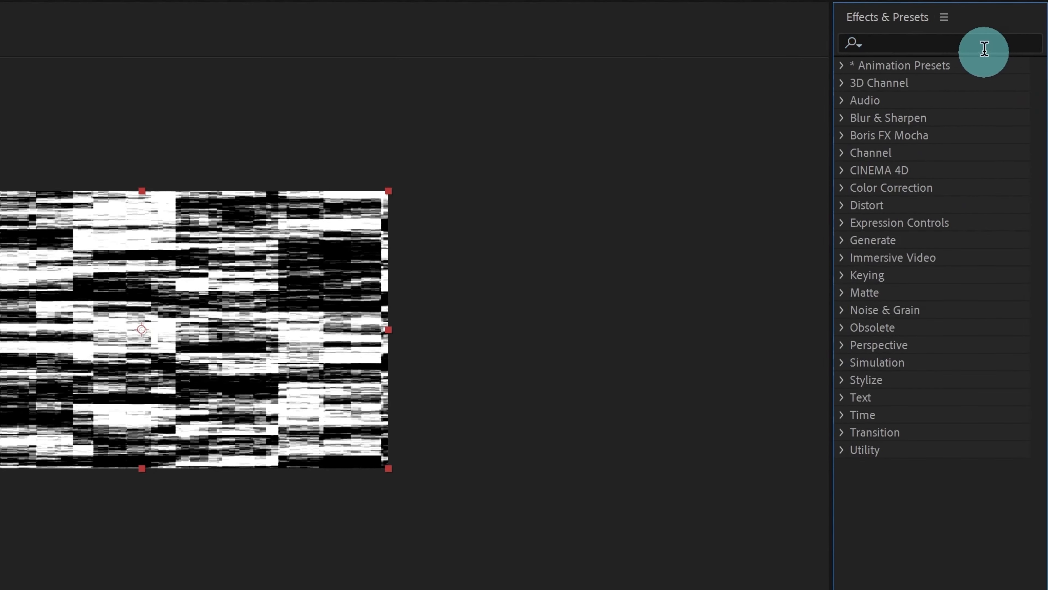
pyautogui.click(968, 46)
pyautogui.write('g')
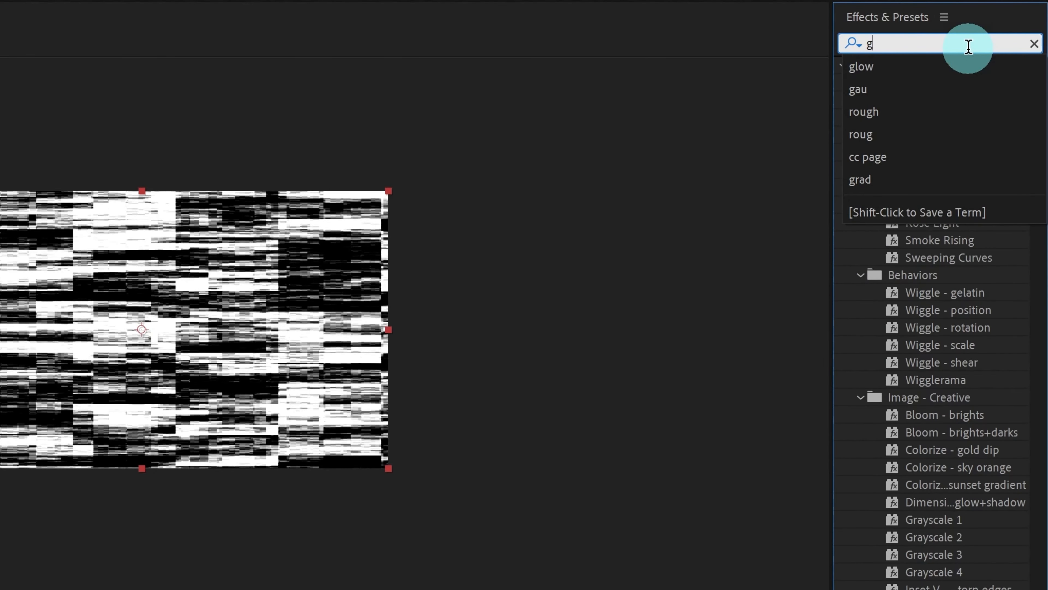
pyautogui.write('aus')
pyautogui.click(925, 119)
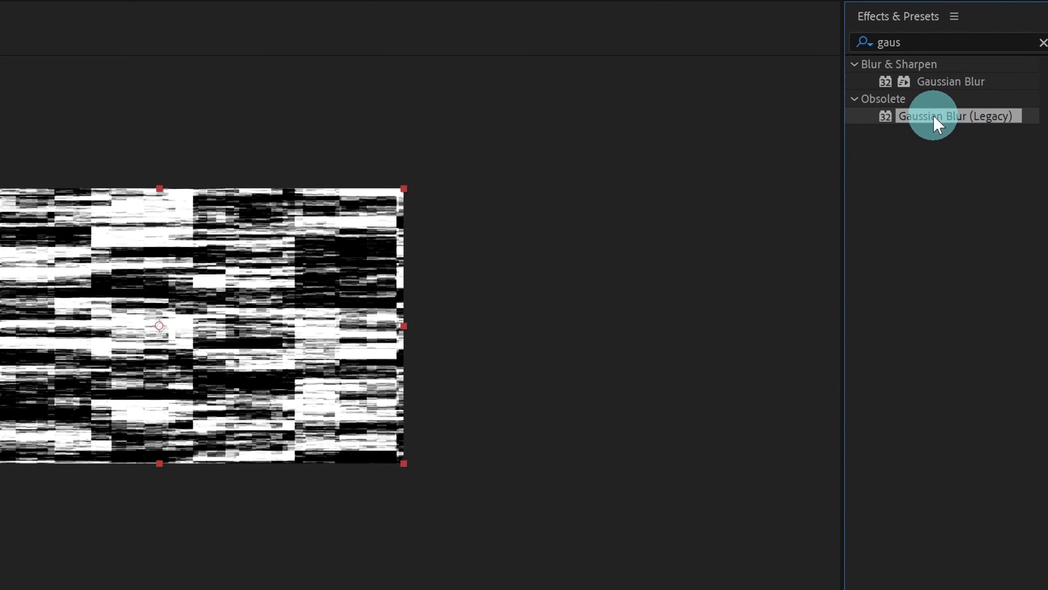
pyautogui.moveTo(934, 116); pyautogui.dragTo(143, 480)
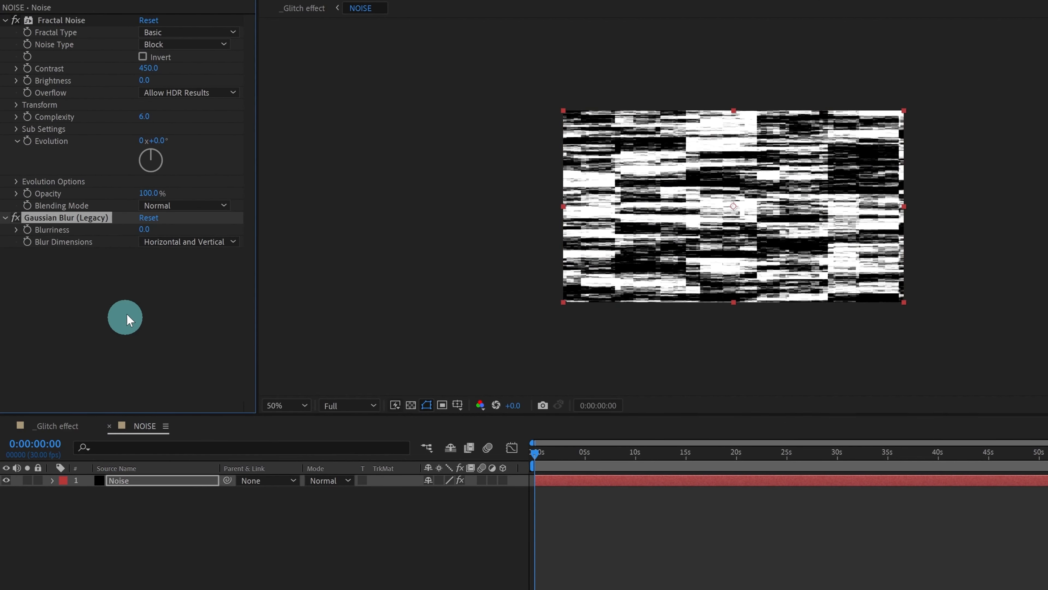
# Set Blurriness to 10 and preview the blurred noise.
pyautogui.click(145, 230)
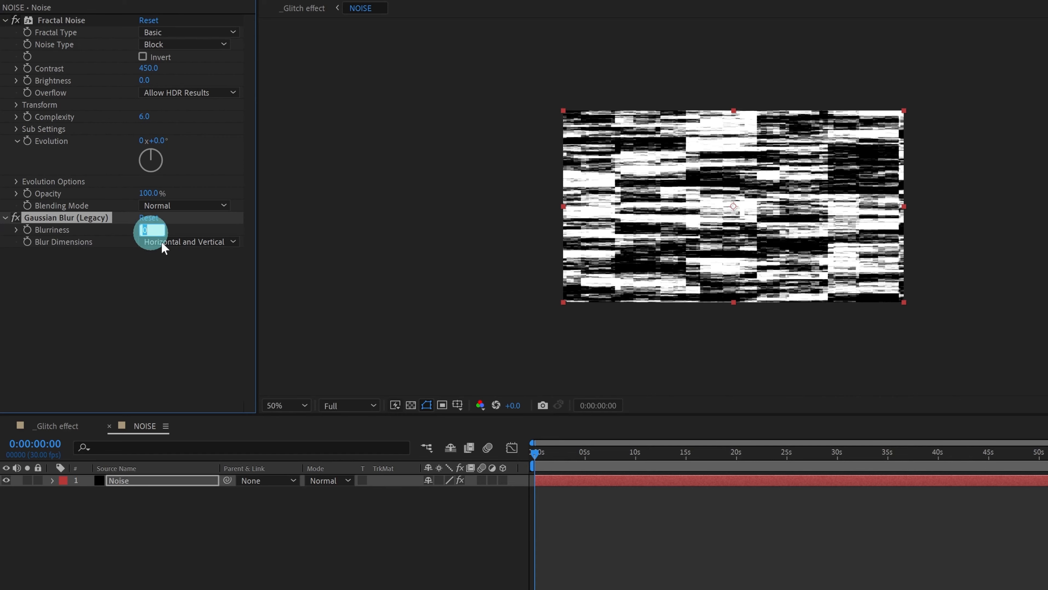
pyautogui.write('10')
pyautogui.press('Return')
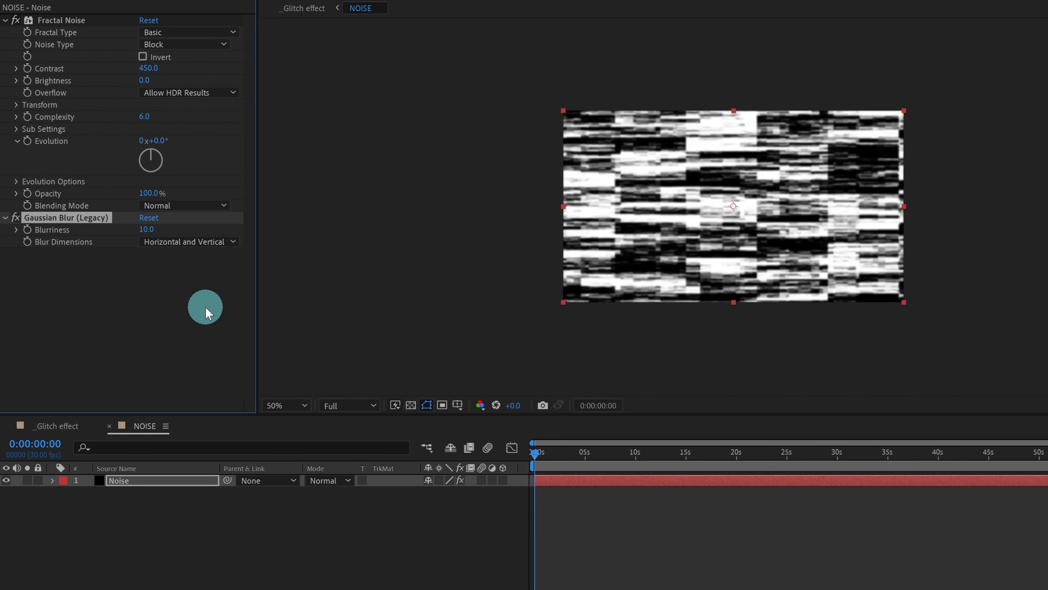
pyautogui.click(496, 558)
pyautogui.press('space')
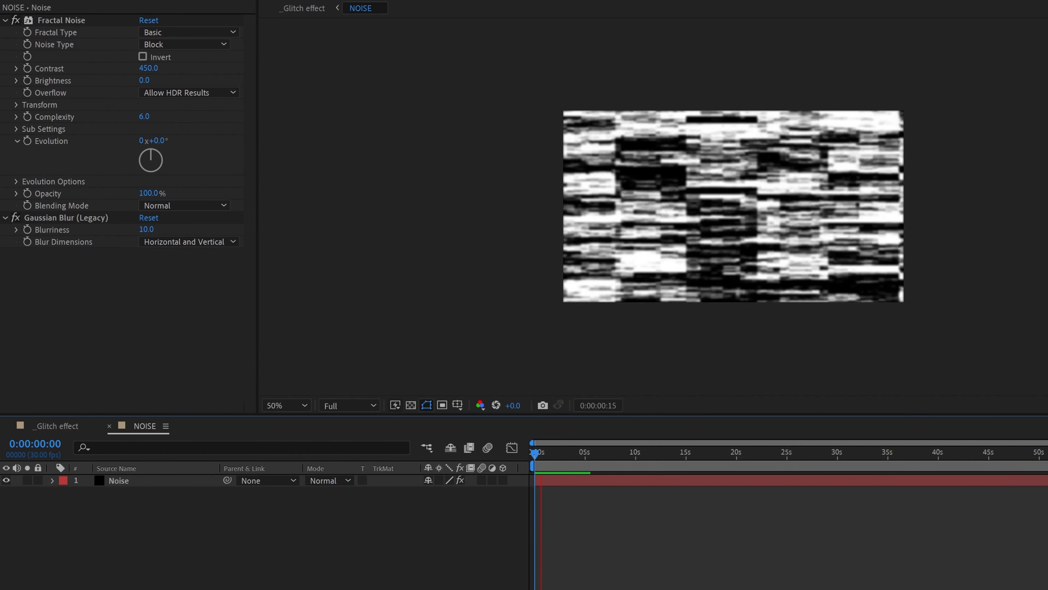
# Back in the _Glitch effect comp, add an adjustment layer and rename it Displacement.
pyautogui.click(45, 426)
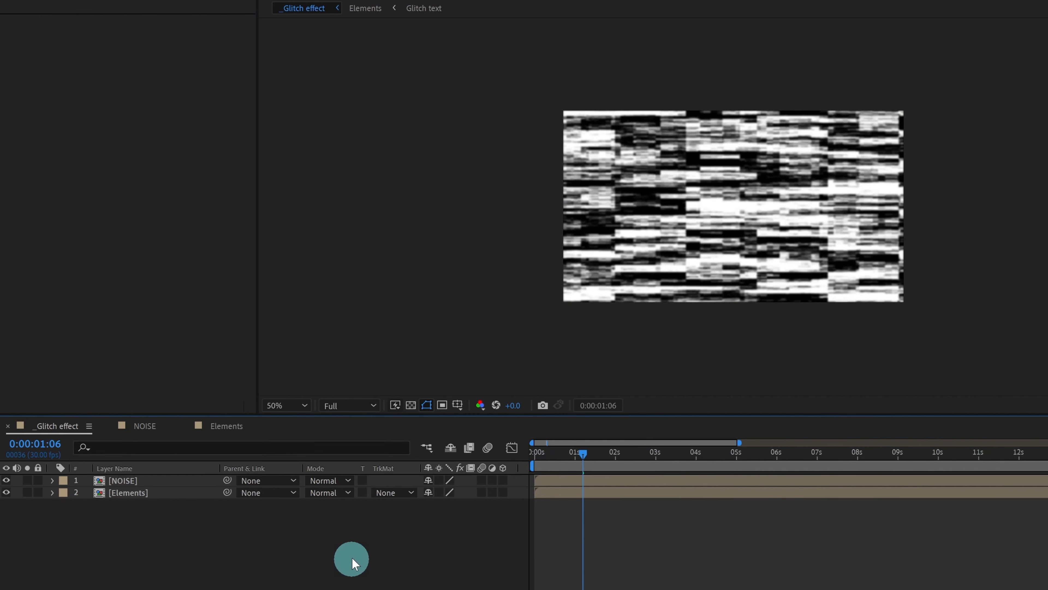
pyautogui.rightClick(359, 552)
pyautogui.moveTo(373, 556)
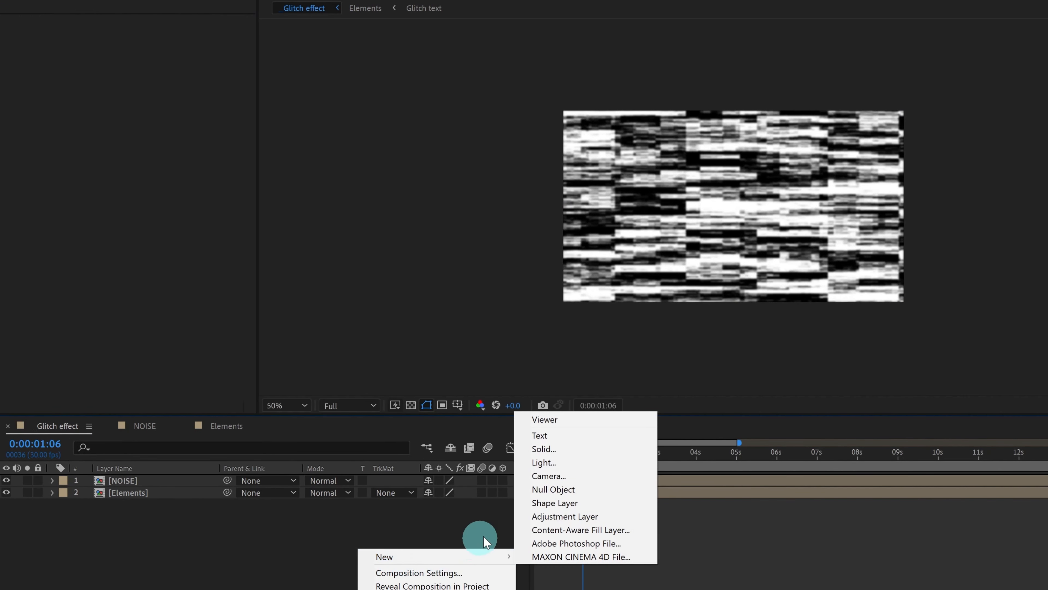
pyautogui.click(541, 517)
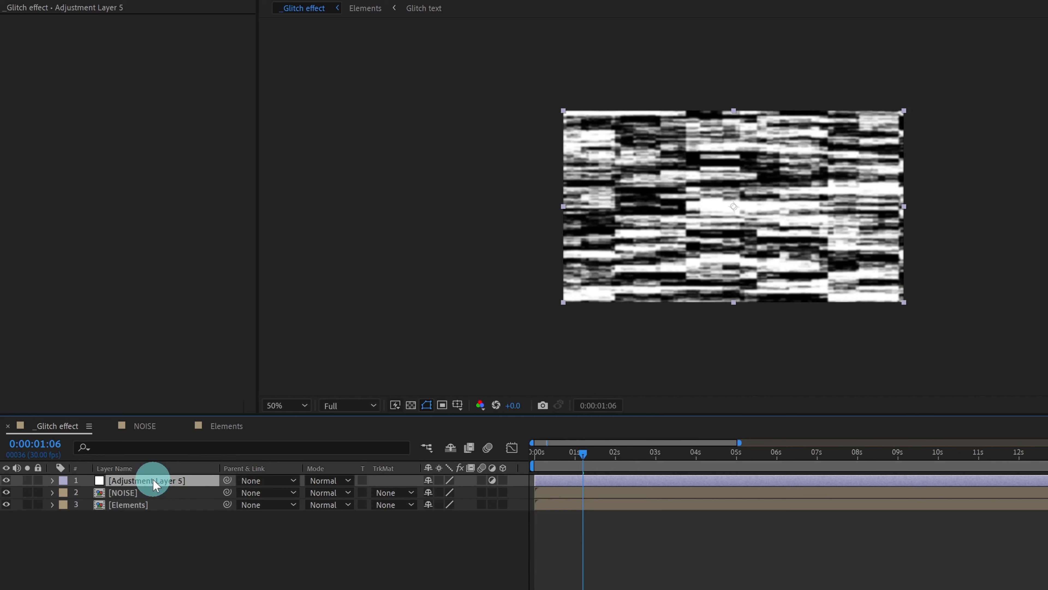
pyautogui.press('Return')
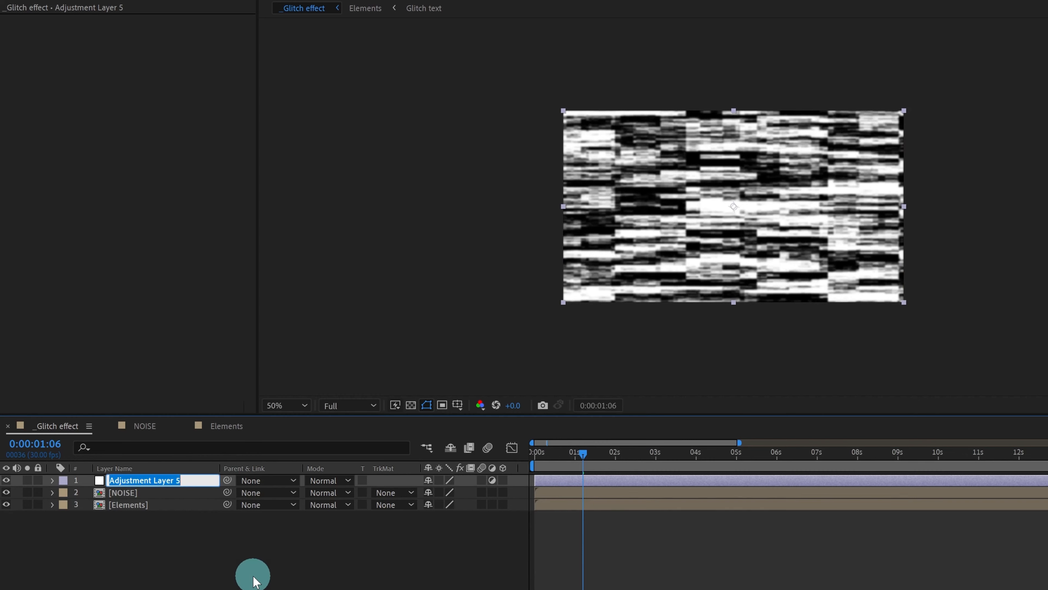
pyautogui.write('Displacement')
pyautogui.click(243, 570)
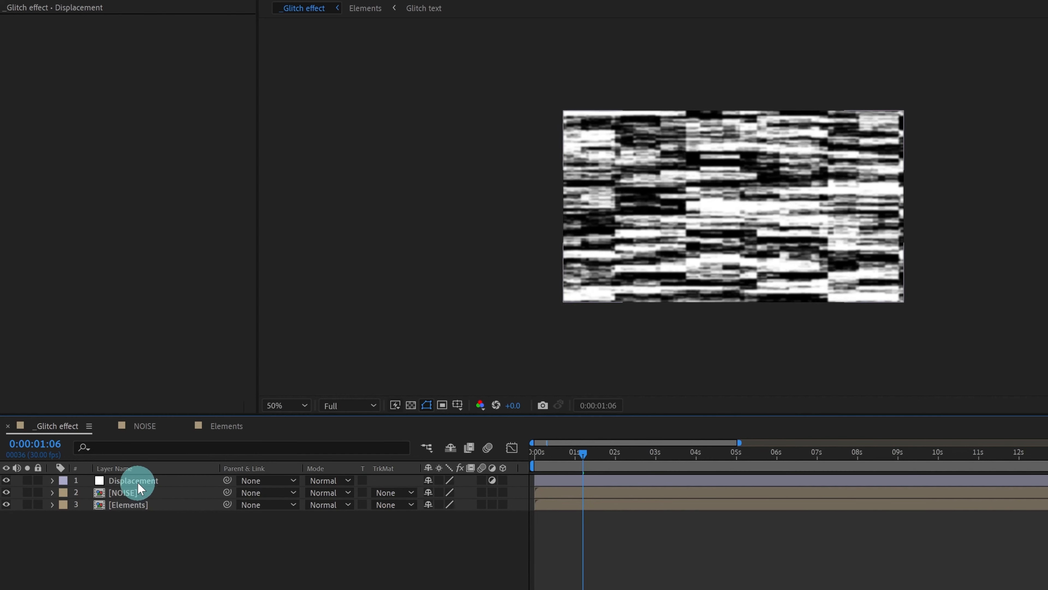
pyautogui.click(136, 479)
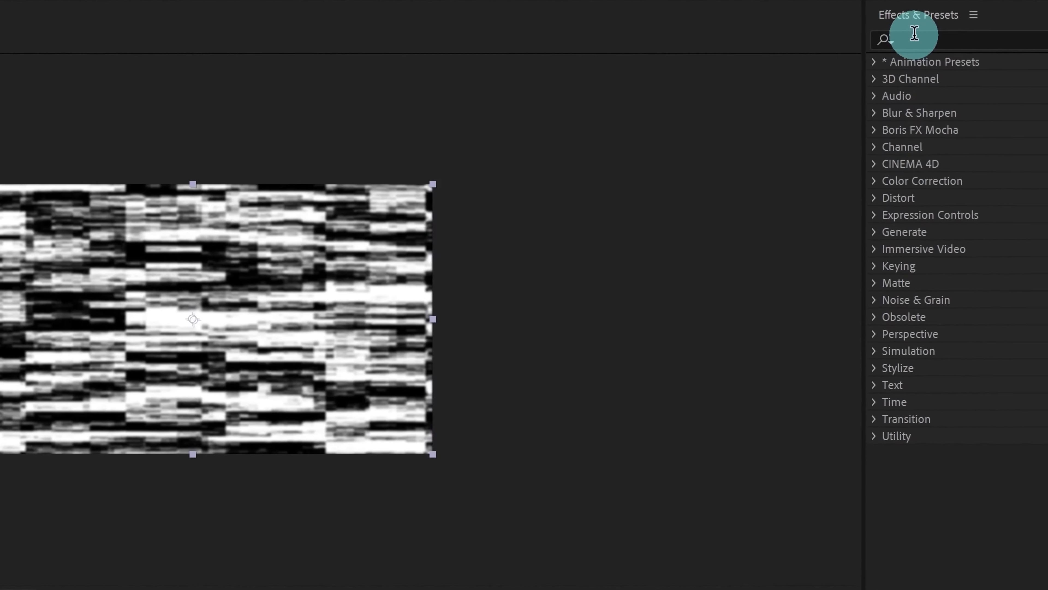
# Find Displacement Map by searching 'displ' and apply it to the Displacement layer.
pyautogui.click(883, 43)
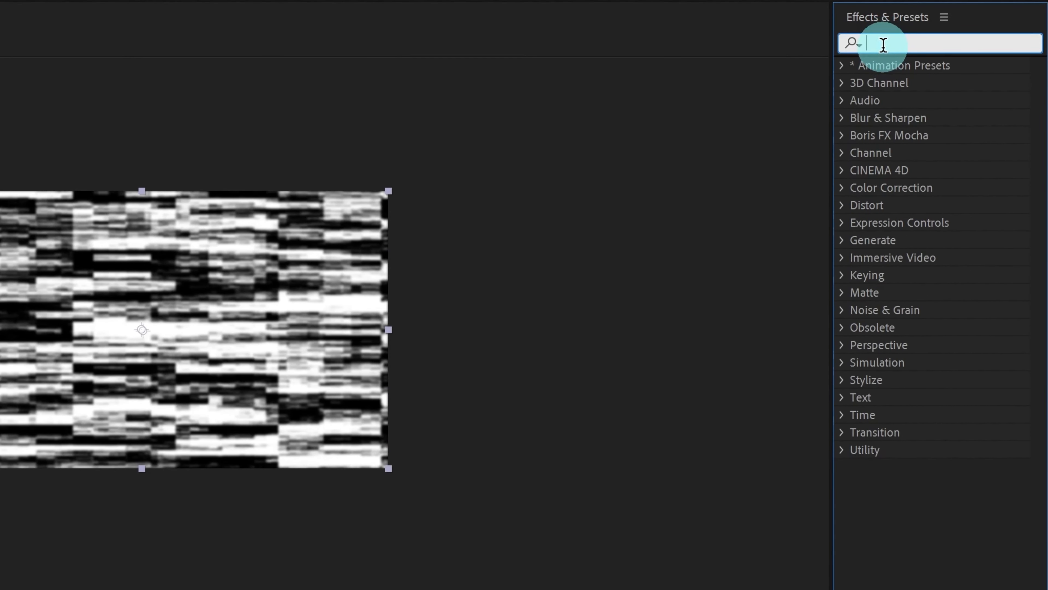
pyautogui.write('displ')
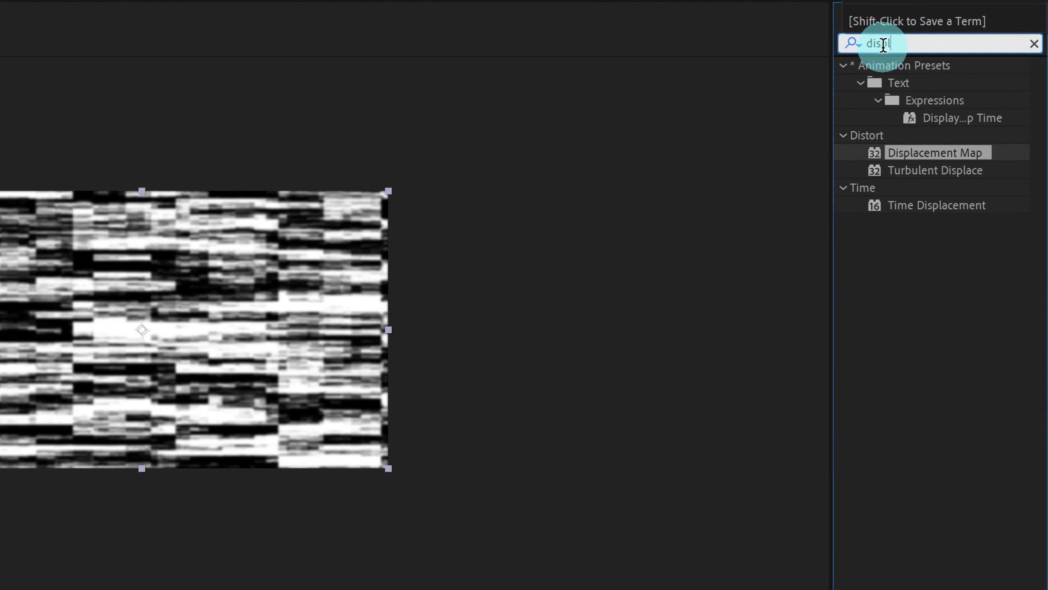
pyautogui.moveTo(917, 165); pyautogui.dragTo(165, 484)
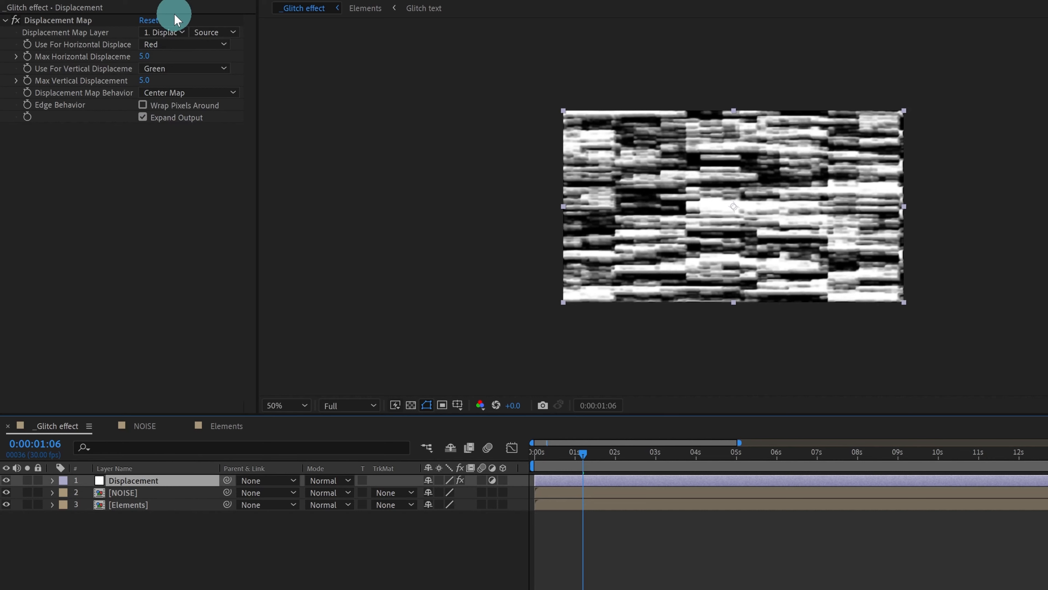
# Set the Displacement Map Layer to 2. NOISE and hide the NOISE layer.
pyautogui.click(164, 31)
pyautogui.click(173, 75)
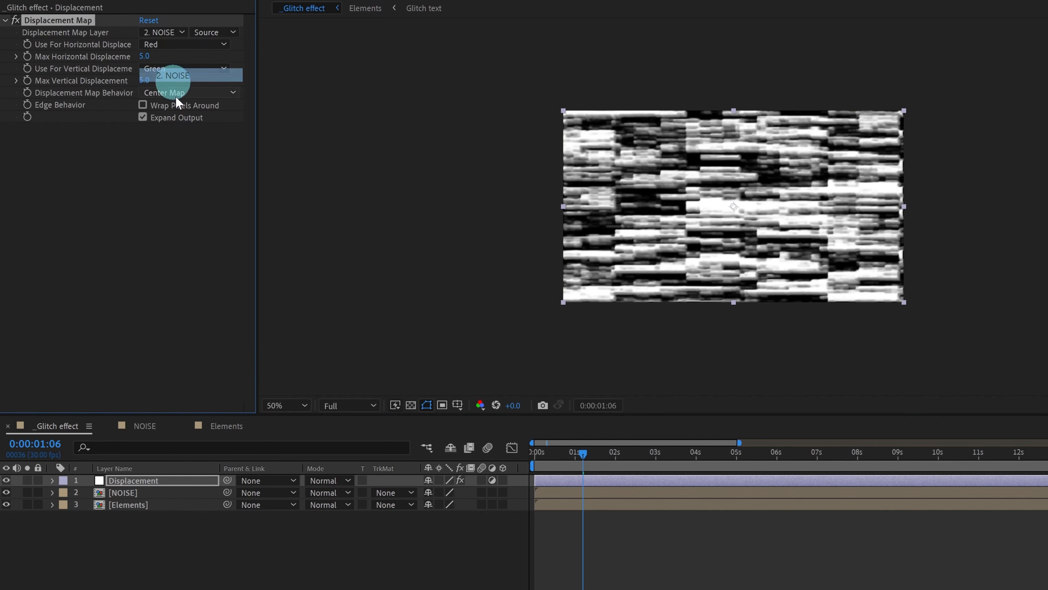
pyautogui.click(6, 492)
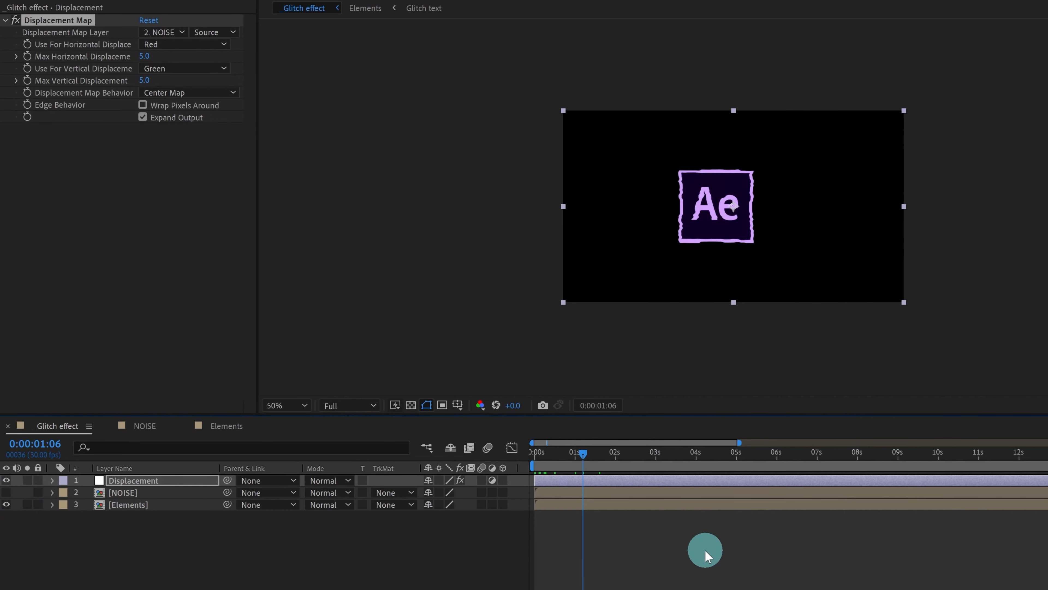
# Preview the glitching Ae logo, then preview again from around 1:13.
pyautogui.press('space')
pyautogui.scroll(1, 653, 229)
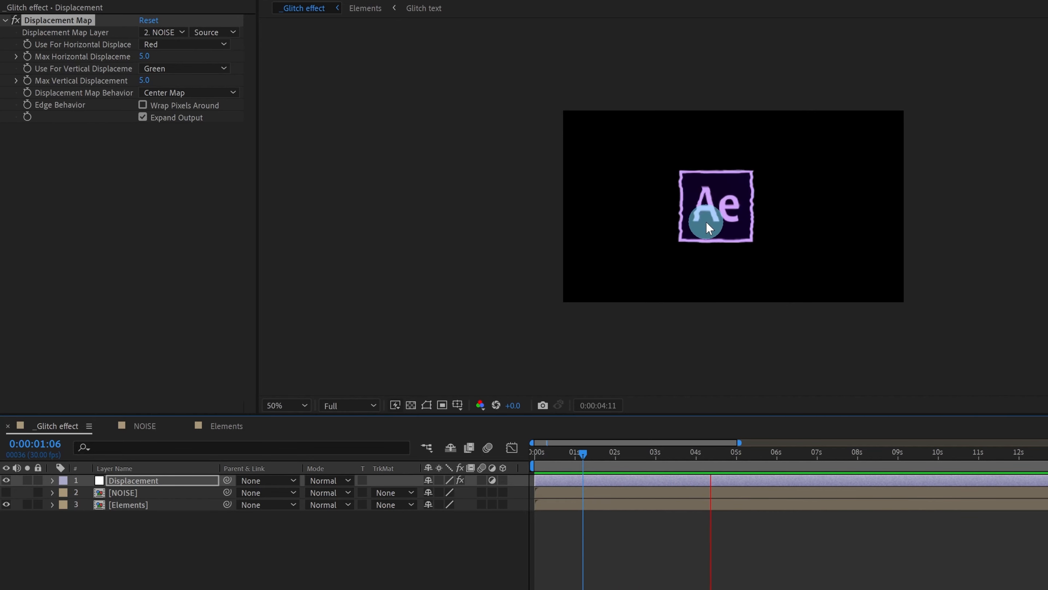
pyautogui.scroll(-1, 707, 222)
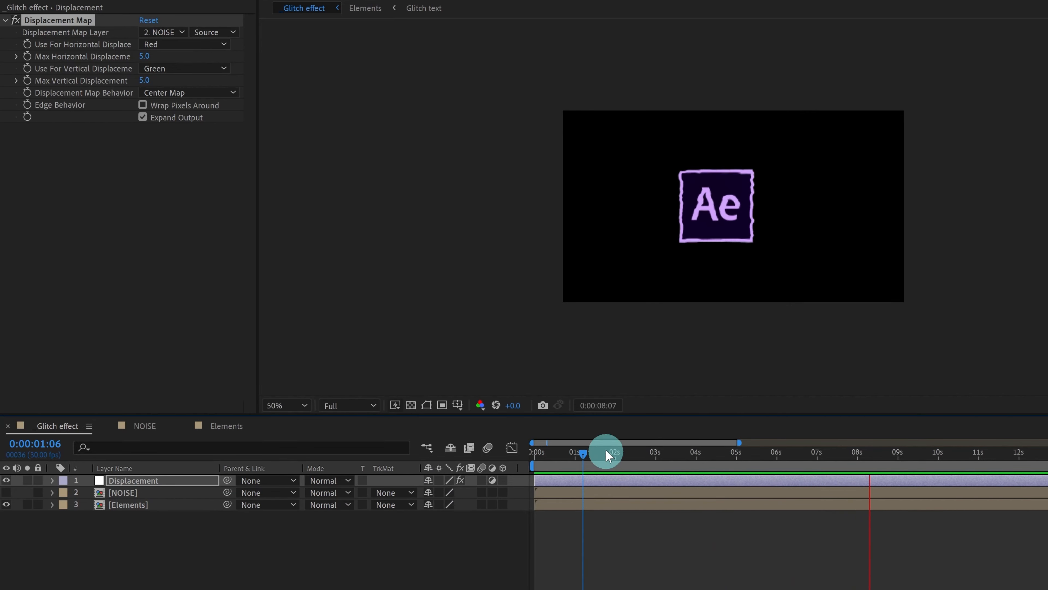
pyautogui.press('space')
pyautogui.click(593, 456)
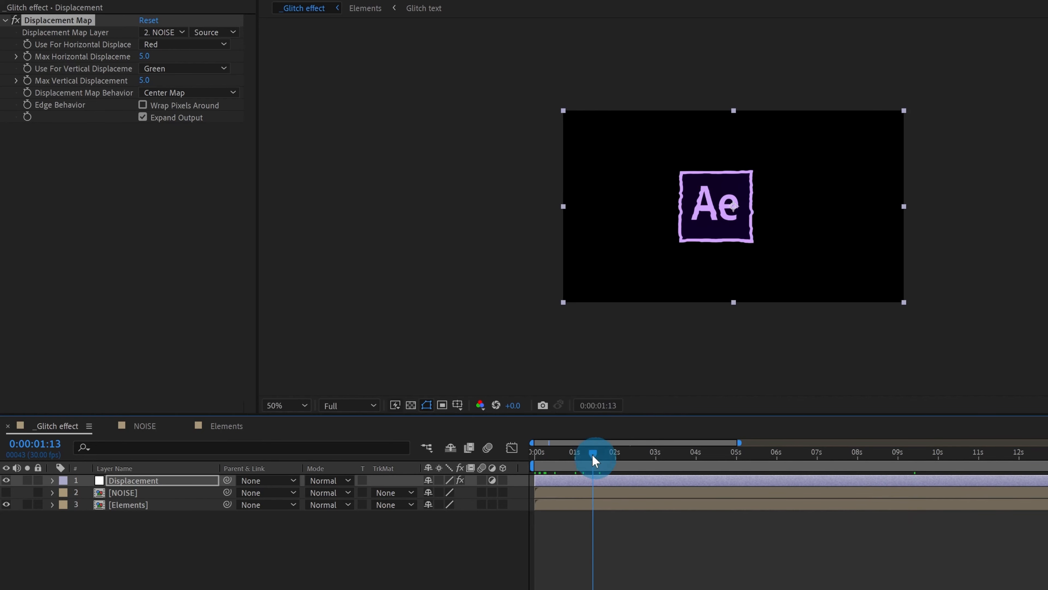
pyautogui.press('space')
pyautogui.press('space')
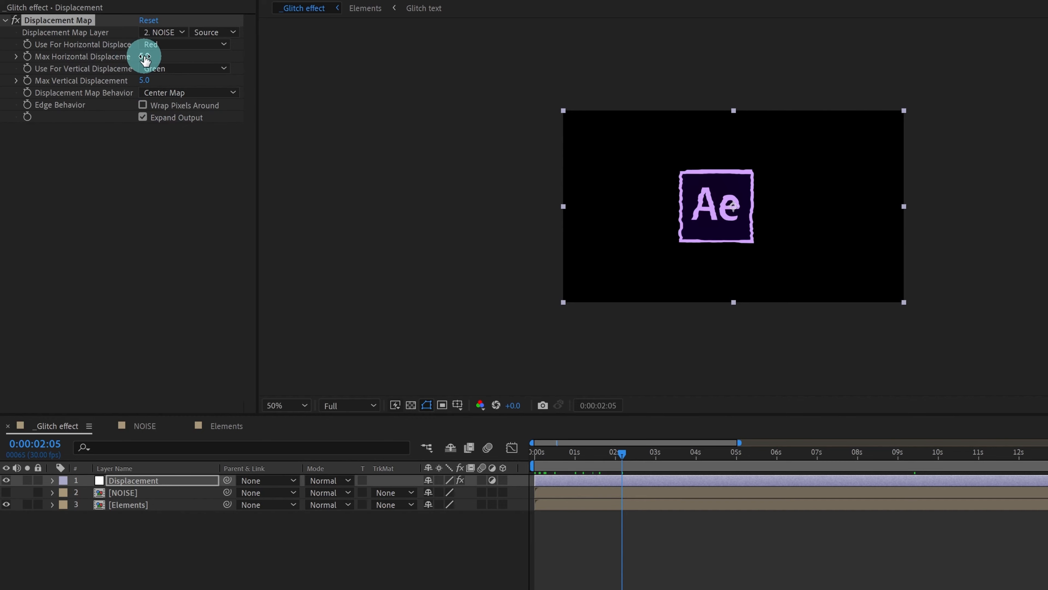
# Try Max Horizontal and Vertical Displacement values, enter 0.0 for vertical, and deselect the layer.
pyautogui.moveTo(145, 58)
pyautogui.mouseDown()
pyautogui.moveTo(227, 57)
pyautogui.moveTo(164, 66)
pyautogui.mouseUp()
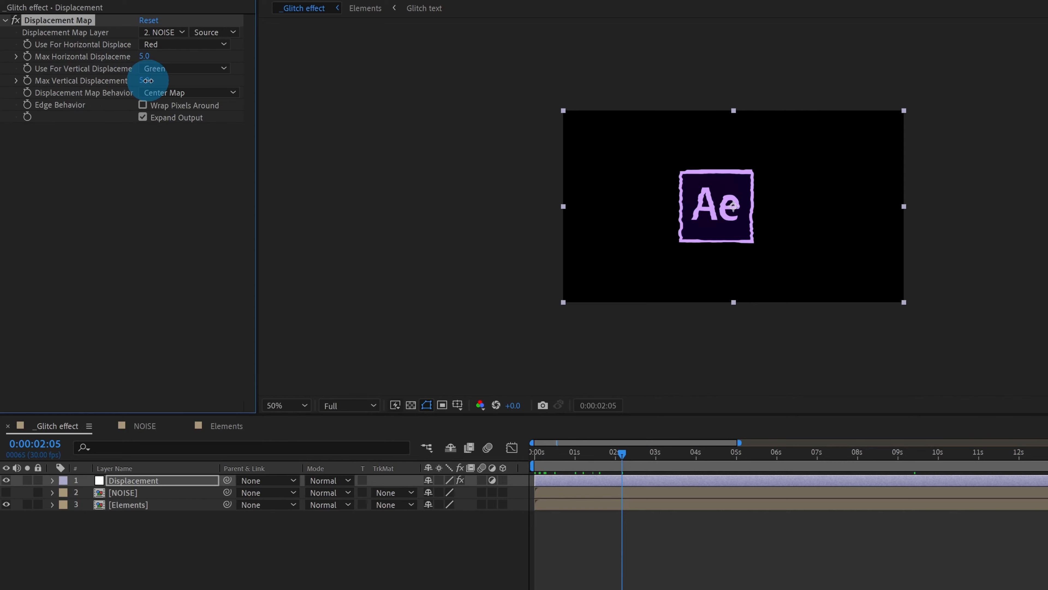
pyautogui.moveTo(148, 80)
pyautogui.mouseDown()
pyautogui.moveTo(201, 66)
pyautogui.moveTo(148, 80)
pyautogui.moveTo(191, 63)
pyautogui.moveTo(313, 59)
pyautogui.moveTo(560, 76)
pyautogui.moveTo(206, 96)
pyautogui.moveTo(147, 82)
pyautogui.moveTo(145, 58)
pyautogui.mouseUp()
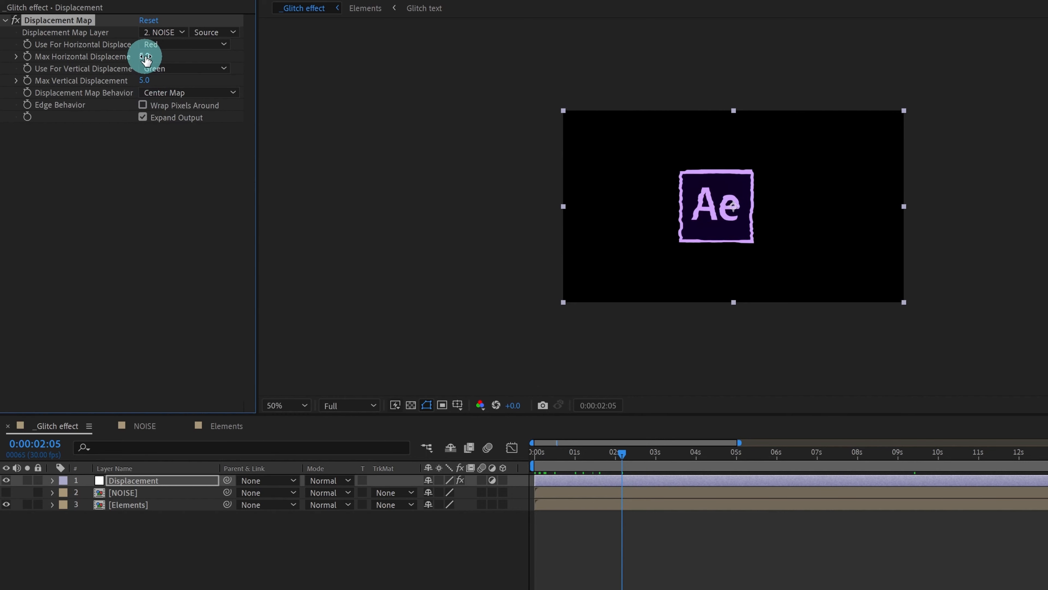
pyautogui.click(145, 58)
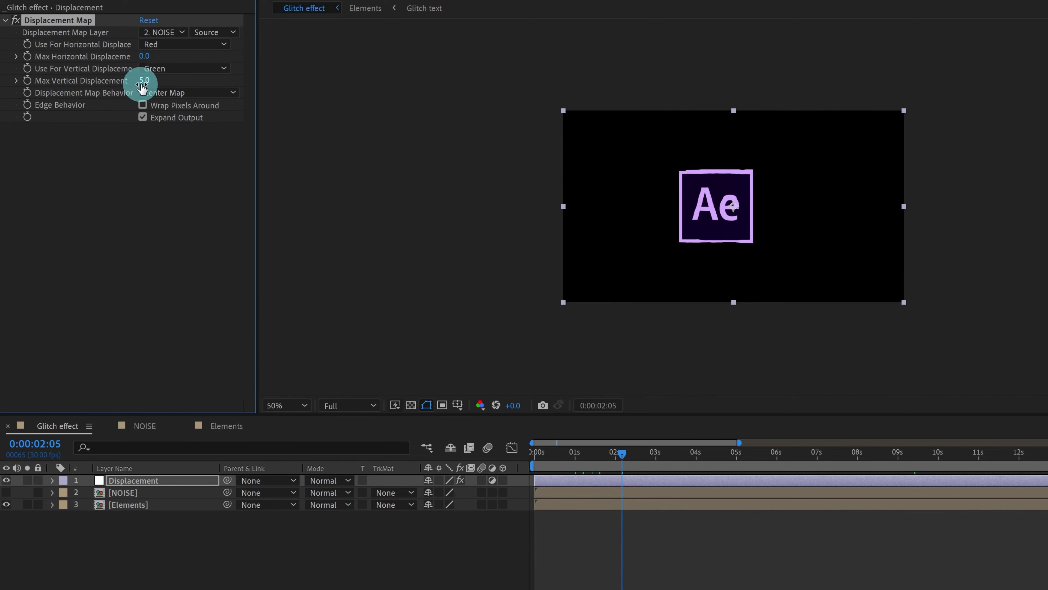
pyautogui.click(146, 80)
pyautogui.press('Return')
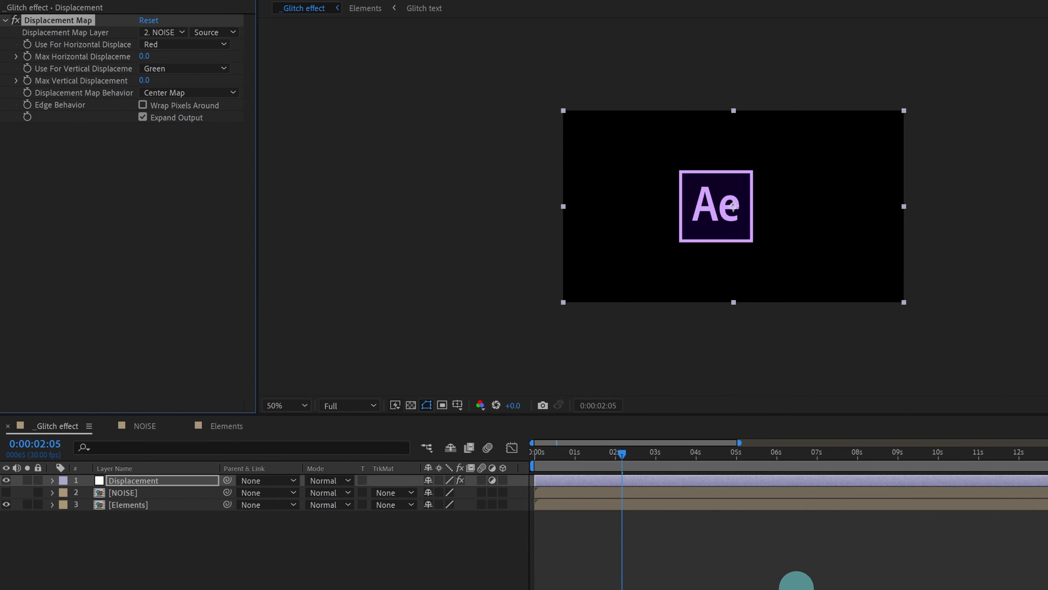
pyautogui.click(796, 579)
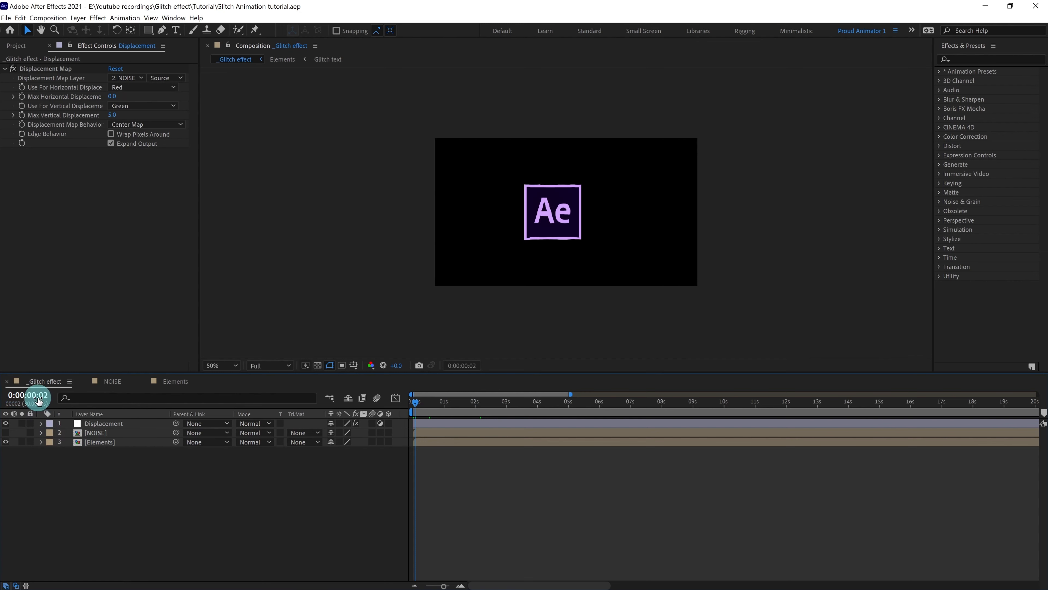
# Move the current time to 0:00:01:00.
pyautogui.moveTo(415, 404); pyautogui.dragTo(380, 407)
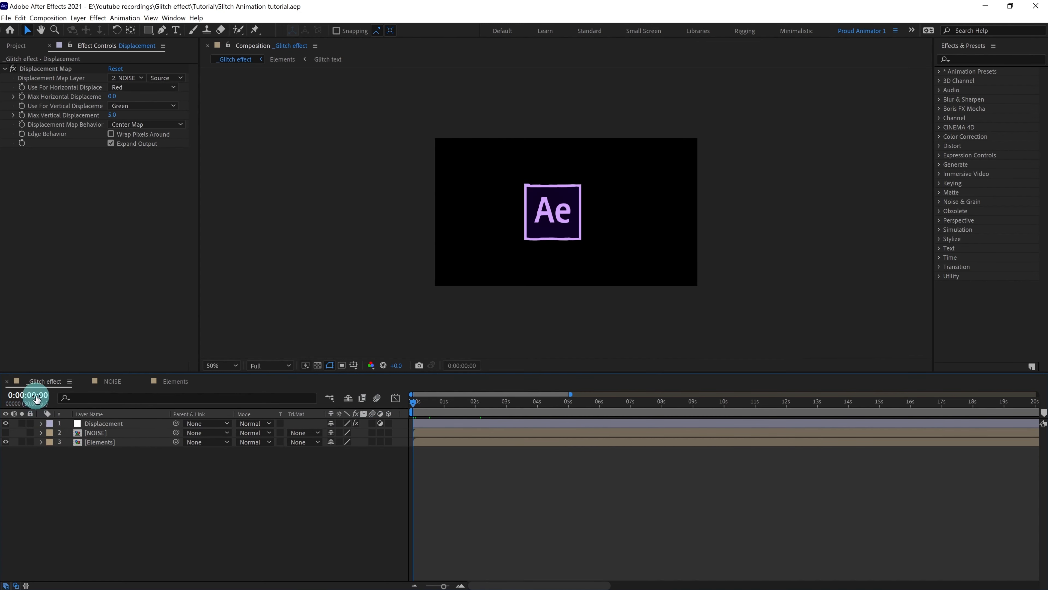
pyautogui.click(36, 396)
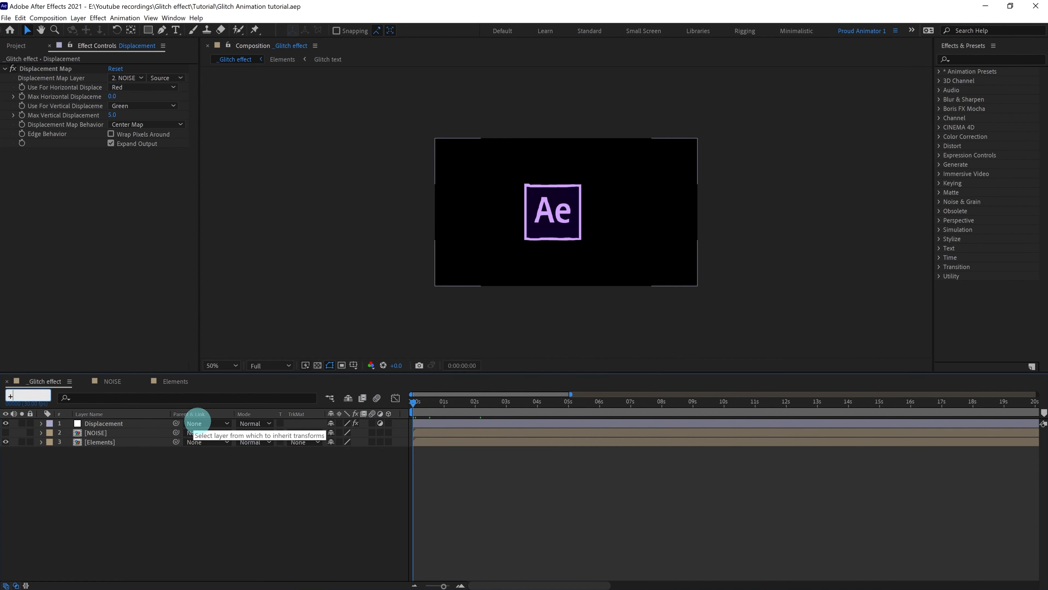
pyautogui.press('Return')
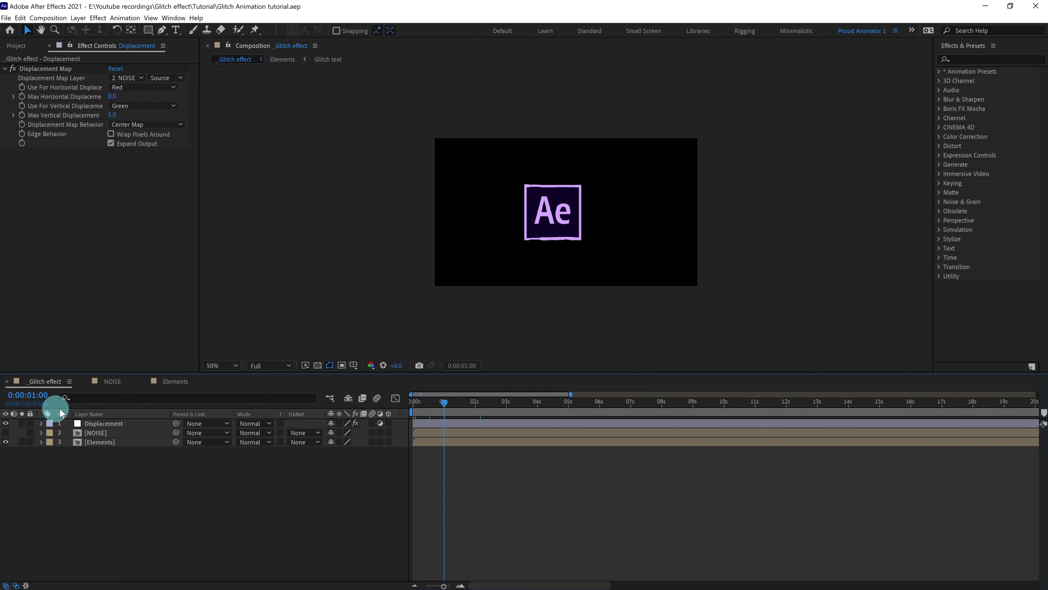
# Zoom the timeline to frames, start the work area at 1 second, and select the Displacement layer.
pyautogui.press('=')
pyautogui.press('=')
pyautogui.press('=')
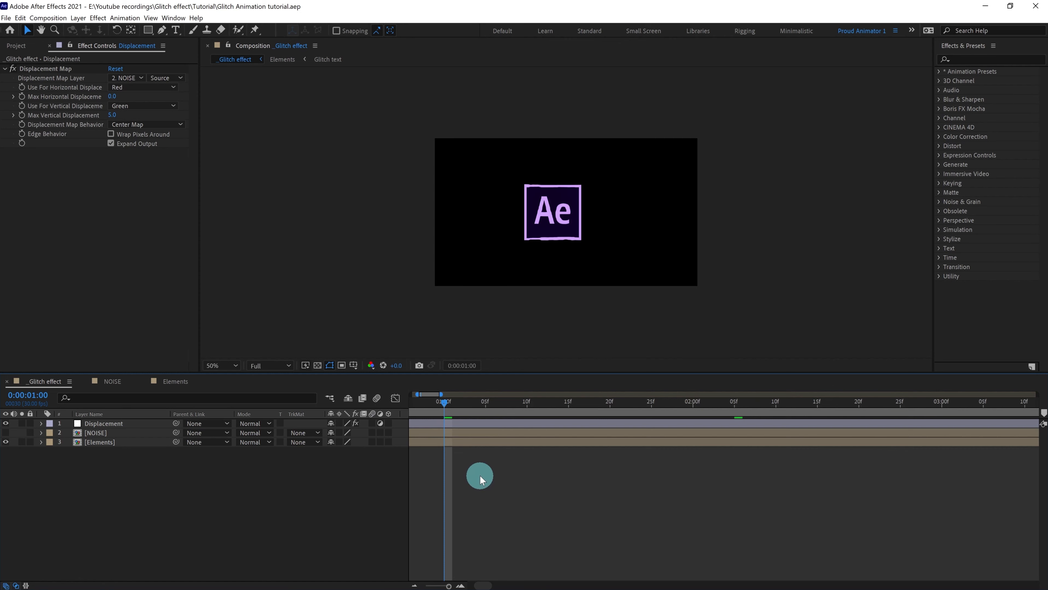
pyautogui.press('b')
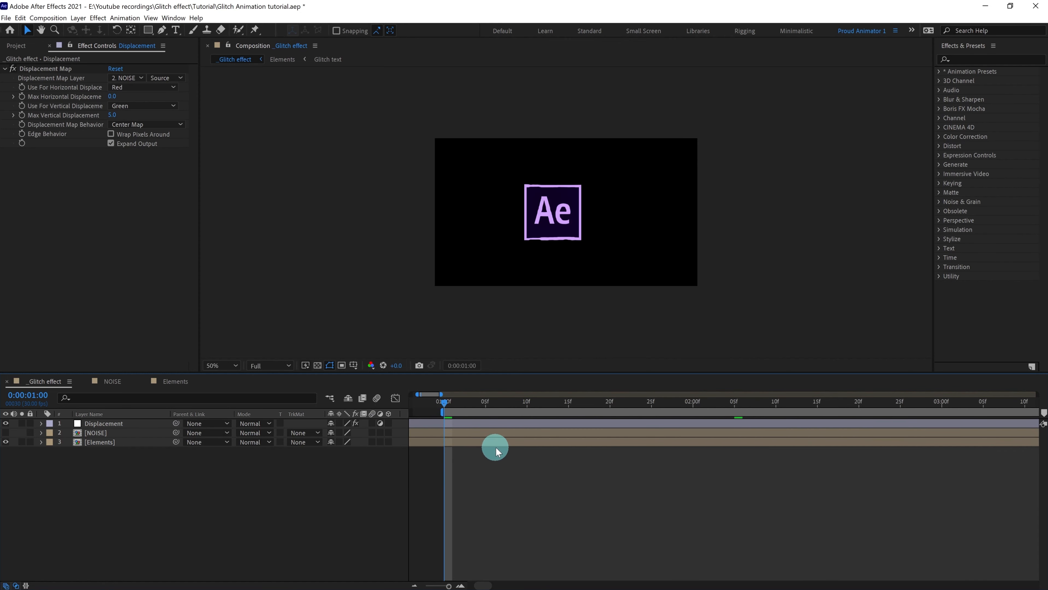
pyautogui.click(99, 426)
pyautogui.click(106, 425)
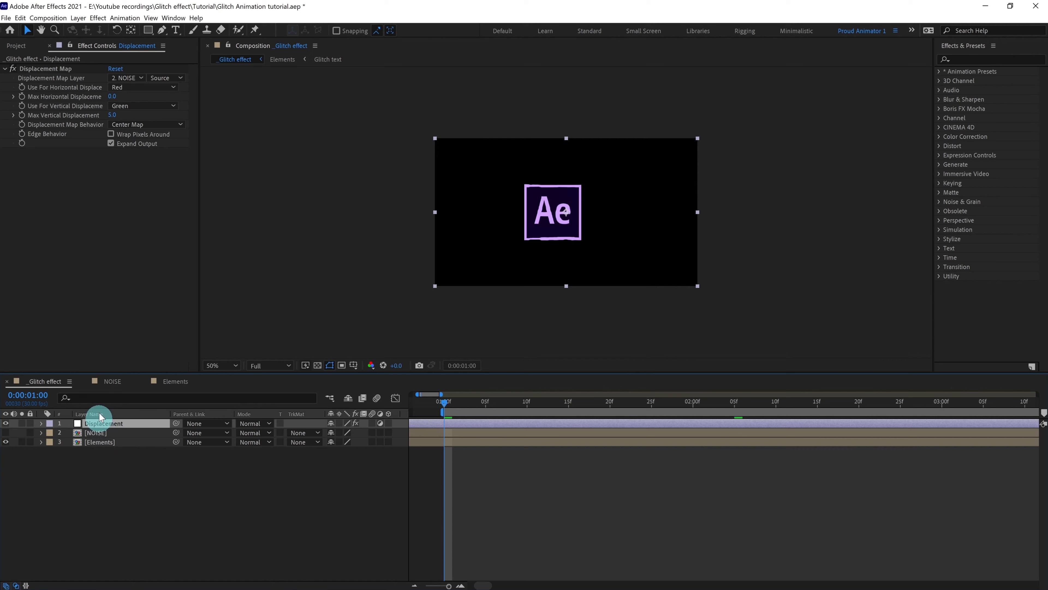
# Add keyframes for Max Horizontal and Max Vertical Displacement at 1 second and reveal them with U.
pyautogui.click(22, 96)
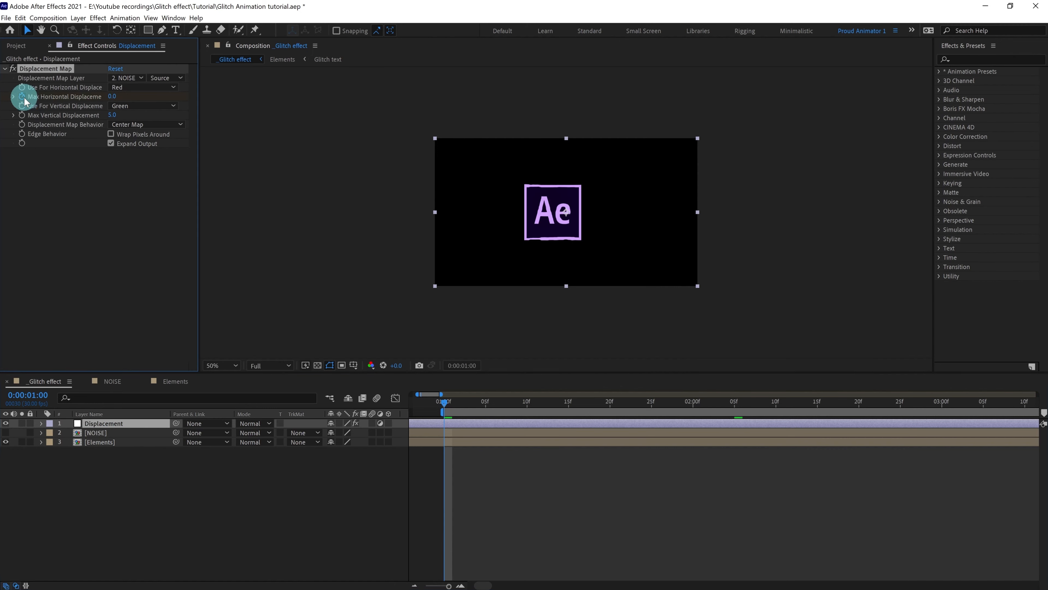
pyautogui.click(22, 115)
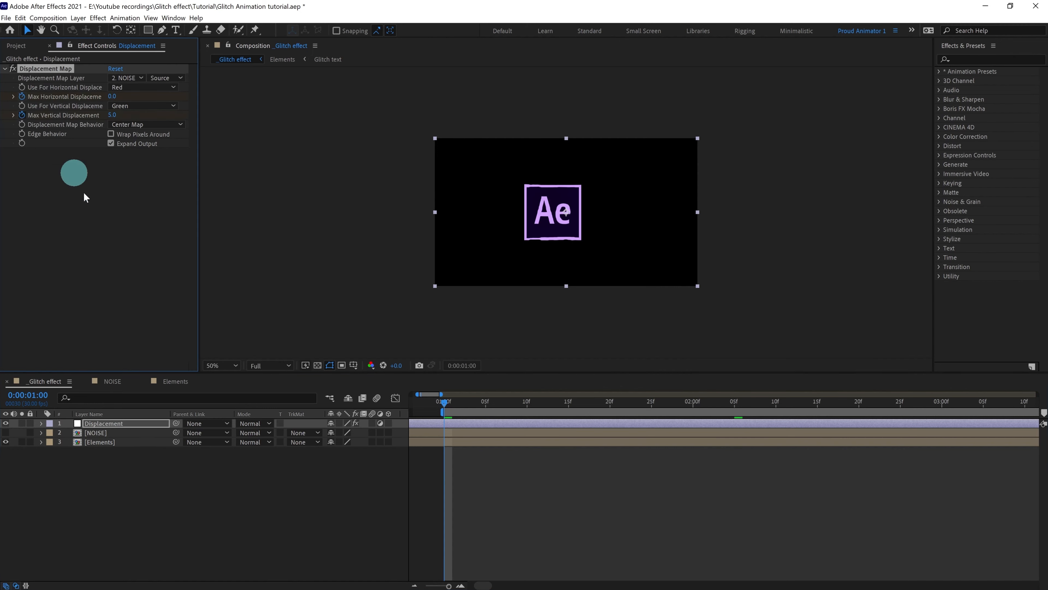
pyautogui.press('u')
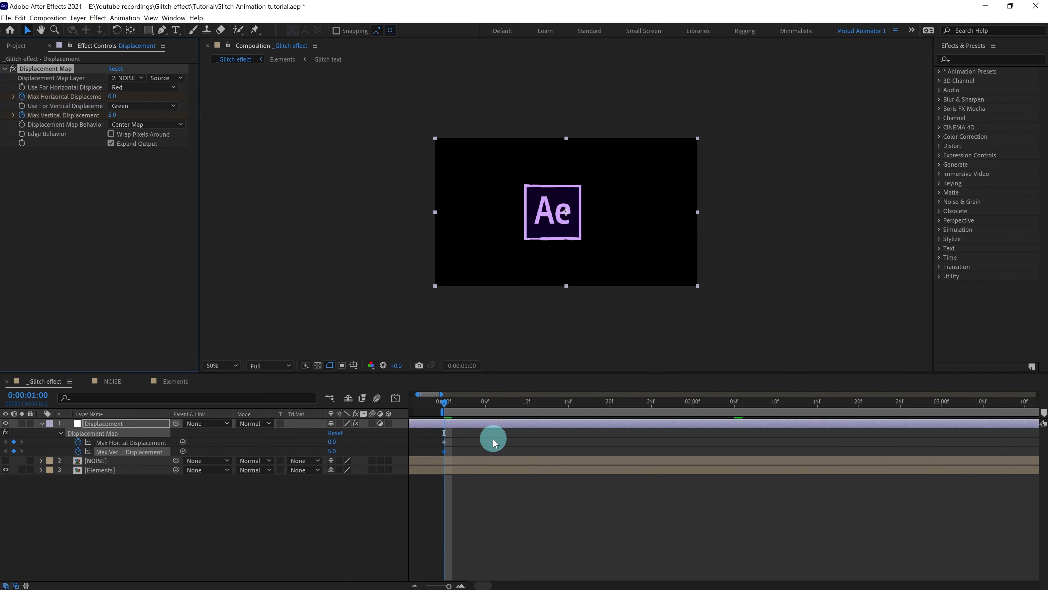
# Set Max Vertical Displacement to 0.0 and raise Max Horizontal Displacement to 2920.0.
pyautogui.click(349, 448)
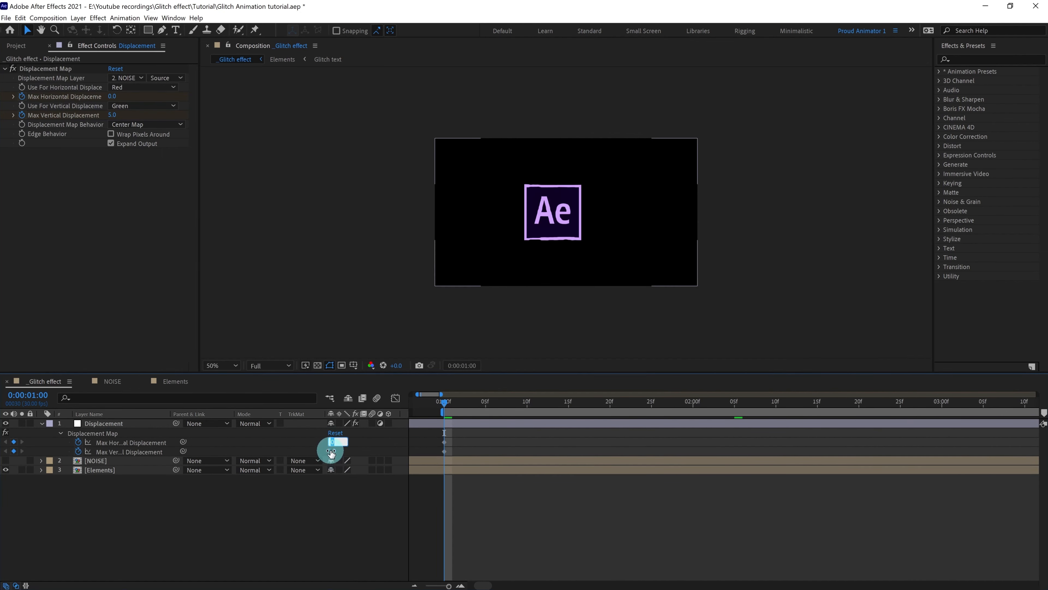
pyautogui.click(332, 451)
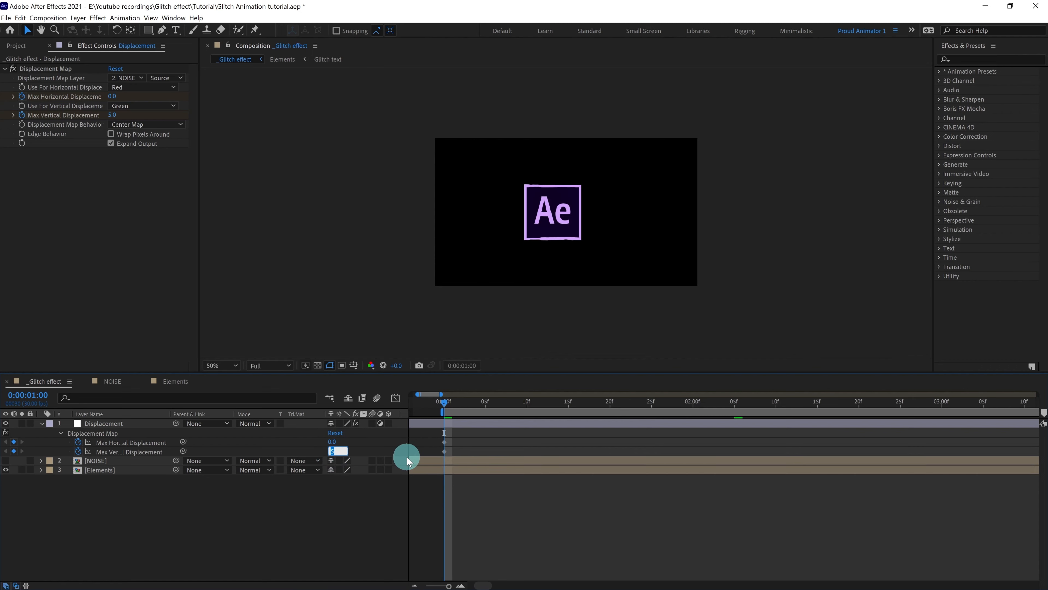
pyautogui.press('Return')
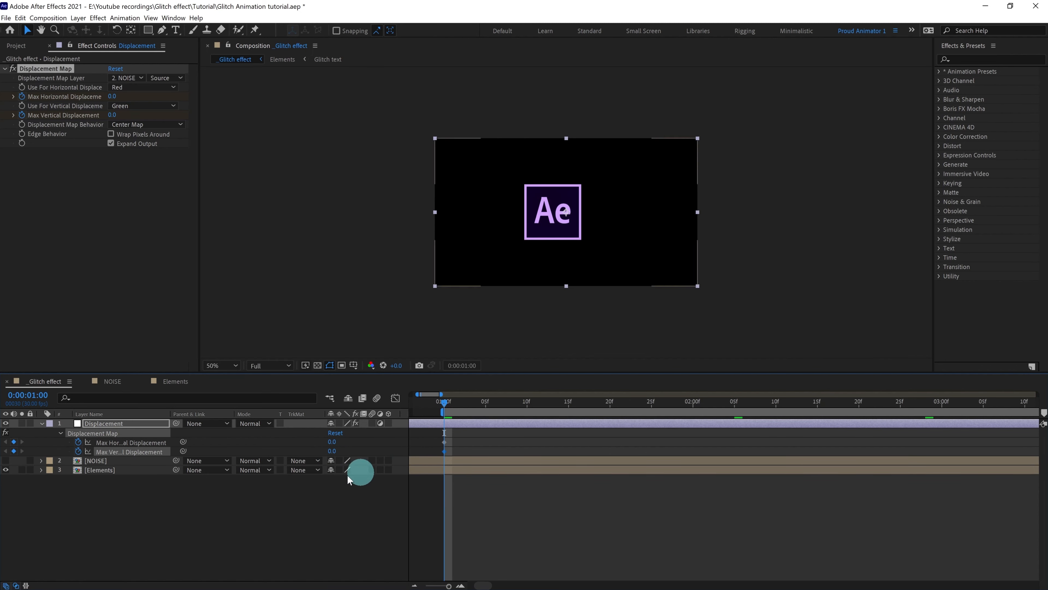
pyautogui.moveTo(335, 444); pyautogui.dragTo(892, 449)
# Scrub Max Horizontal Displacement at 1 second to about 3323.0.
pyautogui.moveTo(339, 444); pyautogui.dragTo(657, 443)
pyautogui.moveTo(336, 442); pyautogui.dragTo(615, 444)
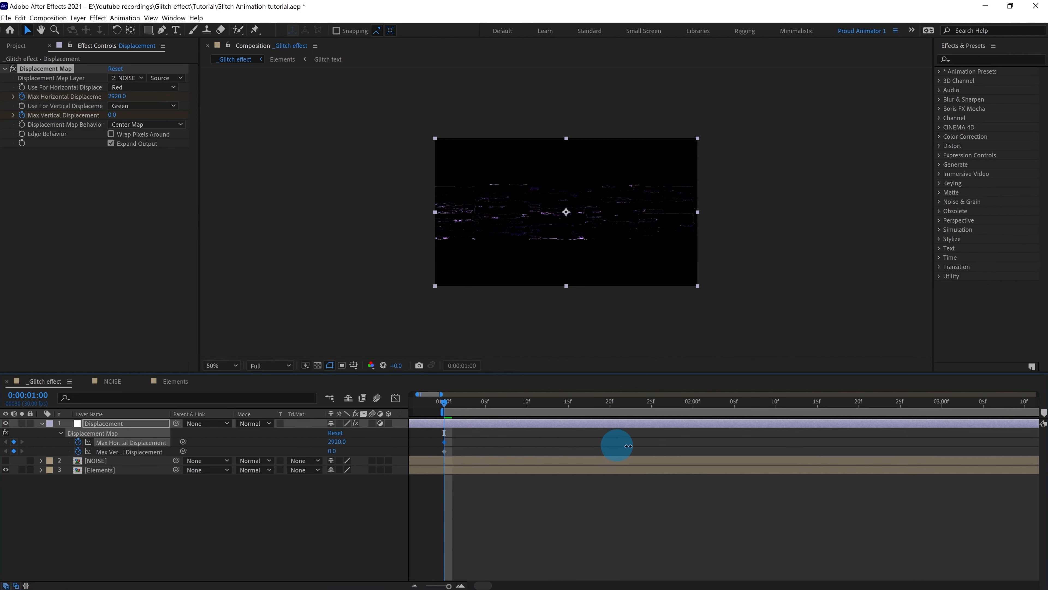
pyautogui.moveTo(334, 440); pyautogui.dragTo(504, 438)
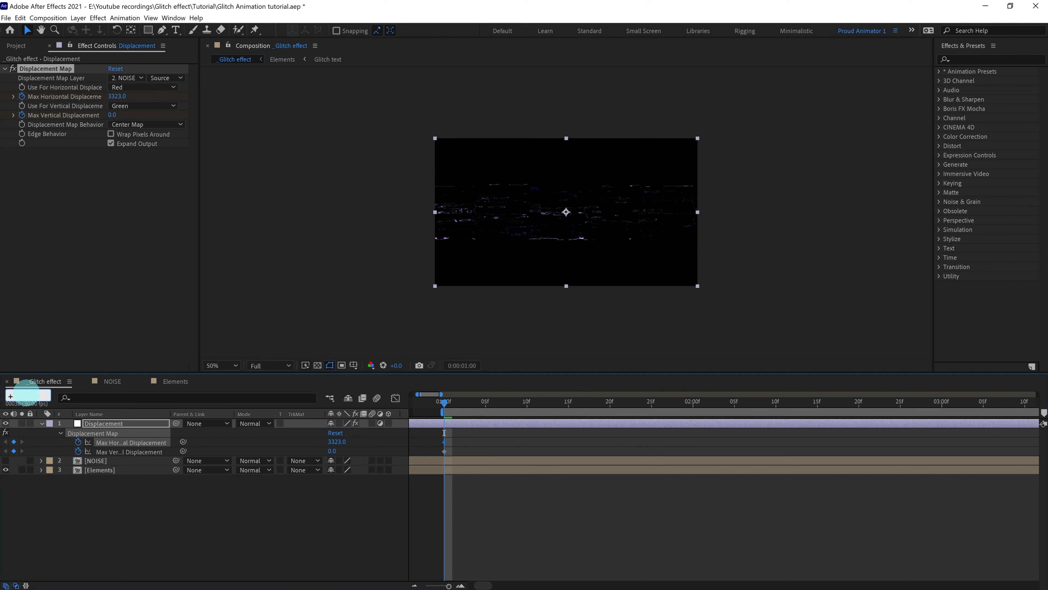
# At 0:00:01:10, keyframe both Max Displacement values at 0.0 and select those keyframes.
pyautogui.click(24, 394)
pyautogui.write('+10')
pyautogui.press('Return')
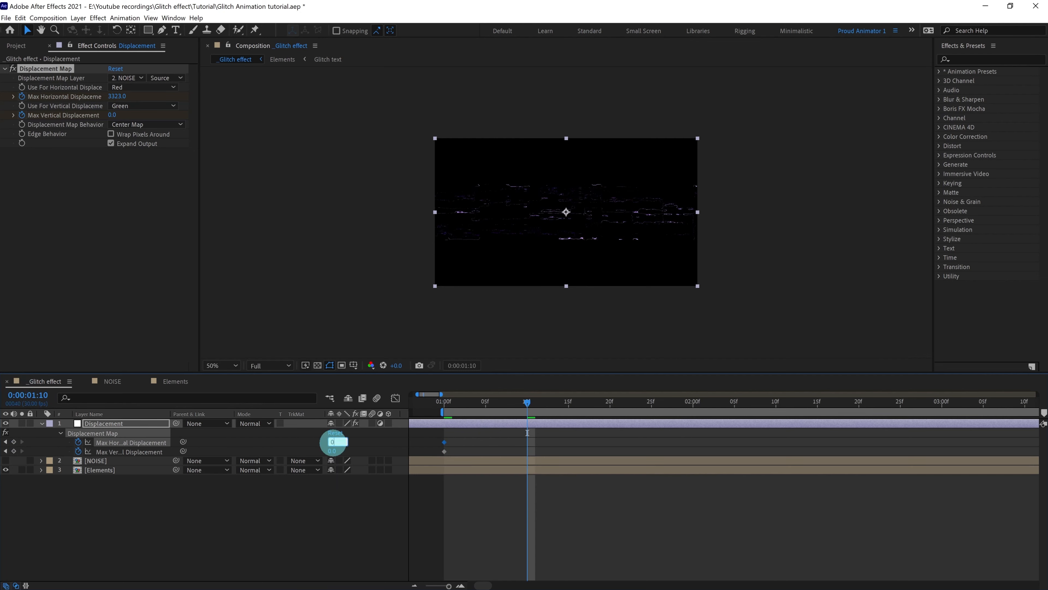
pyautogui.click(333, 441)
pyautogui.write('0')
pyautogui.press('Return')
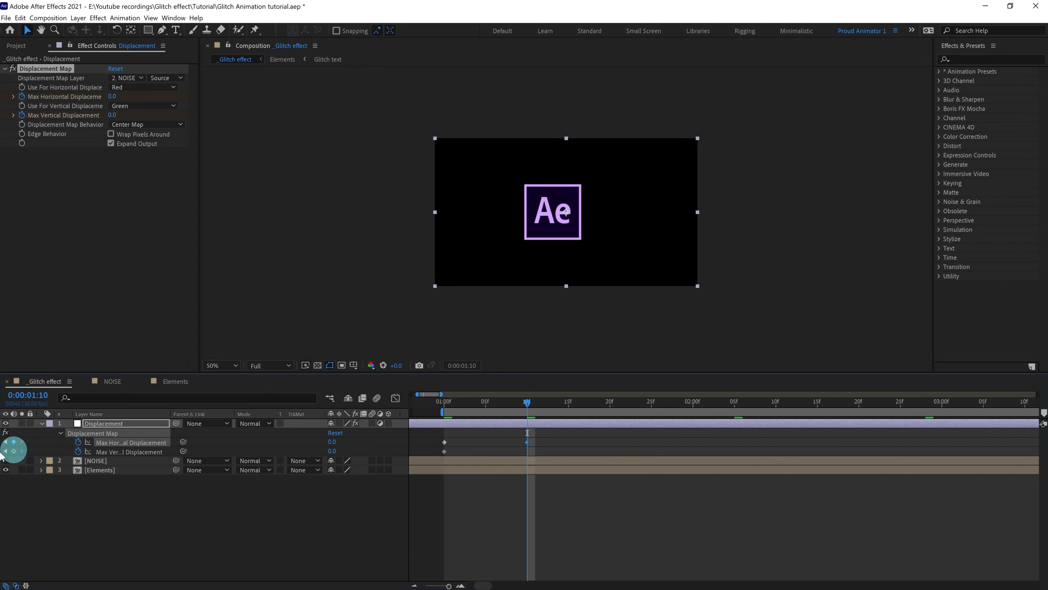
pyautogui.click(14, 451)
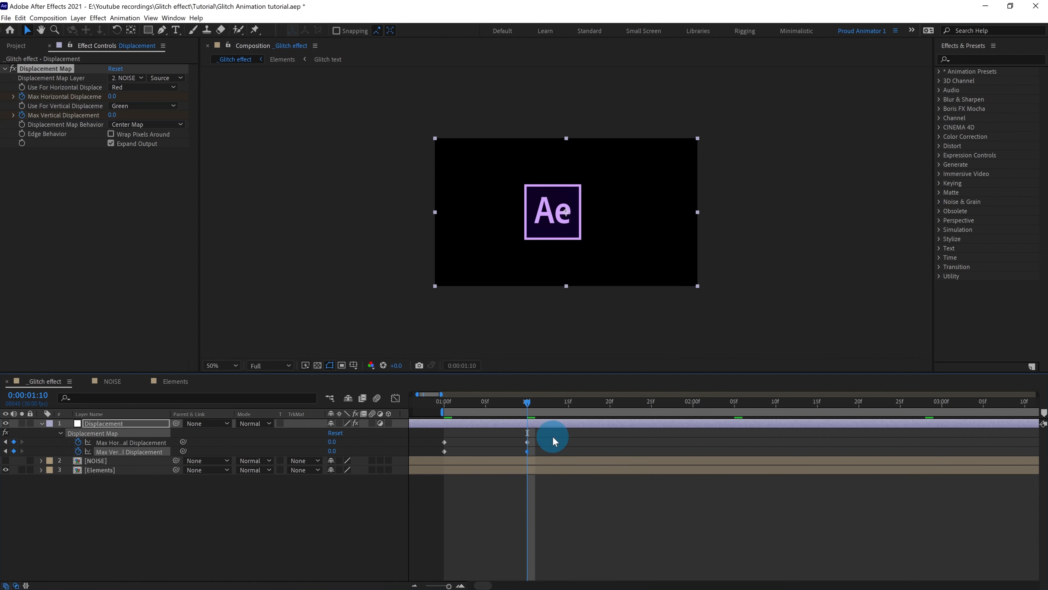
pyautogui.moveTo(552, 436); pyautogui.dragTo(467, 459)
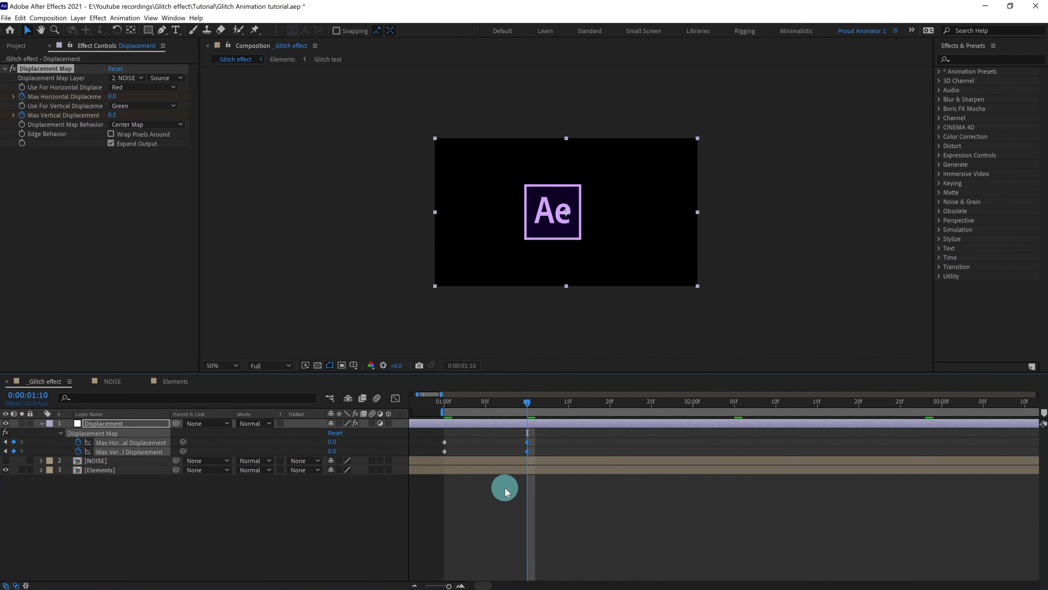
pyautogui.click(397, 399)
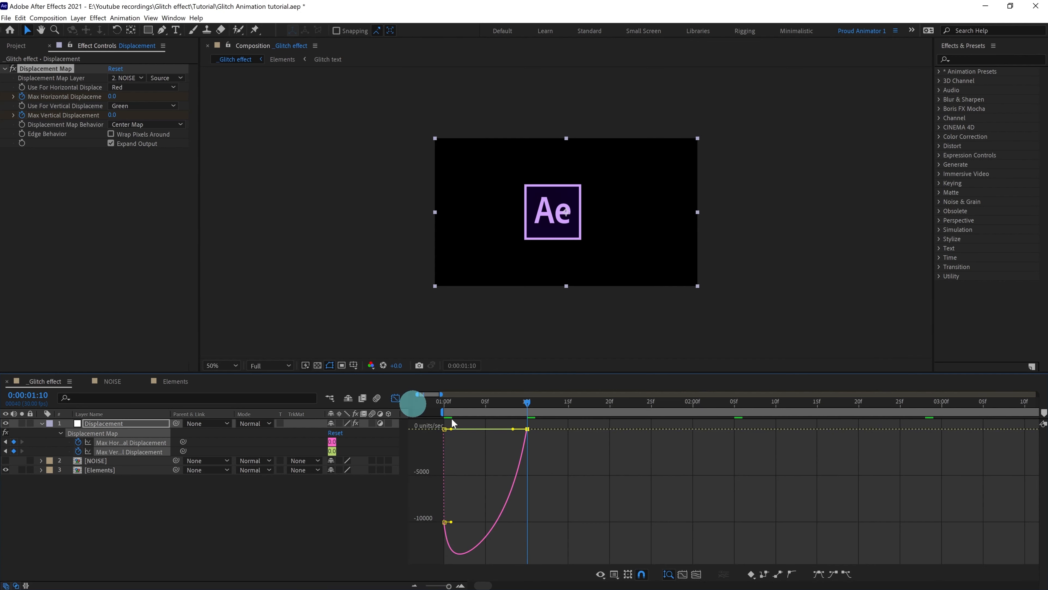
# Sharpen the speed curve into the 1:10 keyframes to 11.27% influence in the Graph Editor.
pyautogui.moveTo(497, 422); pyautogui.dragTo(556, 457)
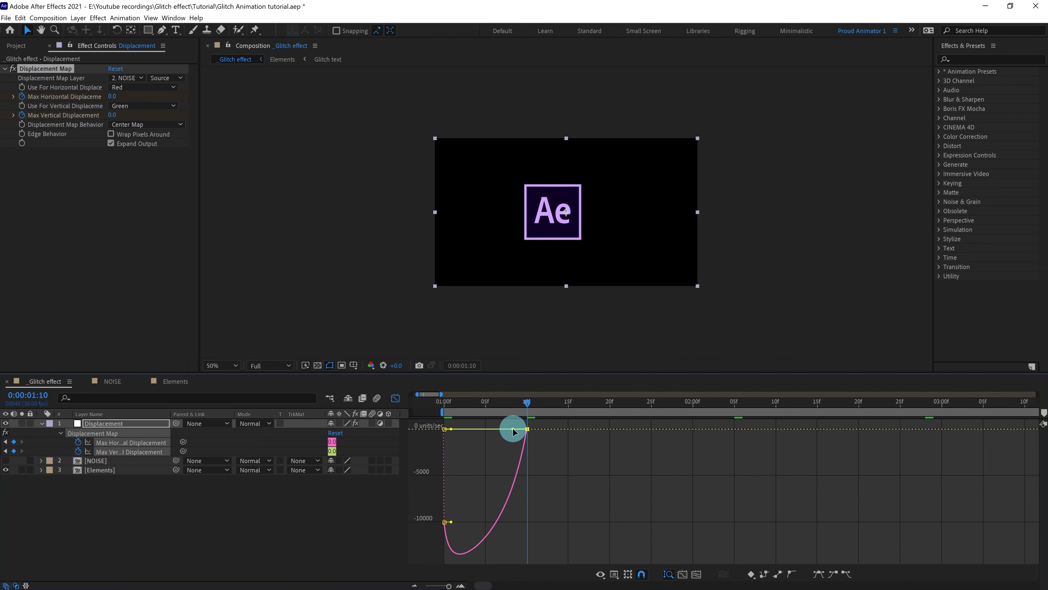
pyautogui.moveTo(519, 427); pyautogui.dragTo(522, 429)
pyautogui.hotkey('shift', 'F3')
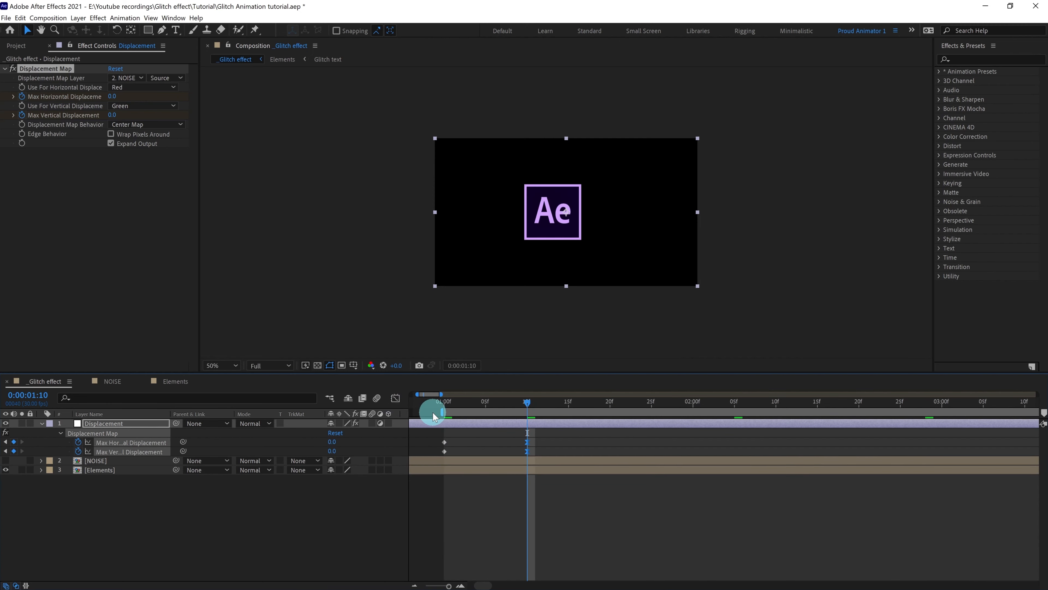
# Preview the glitch from 1 second, then park the current time back at 0:00:01:00.
pyautogui.click(444, 406)
pyautogui.press('space')
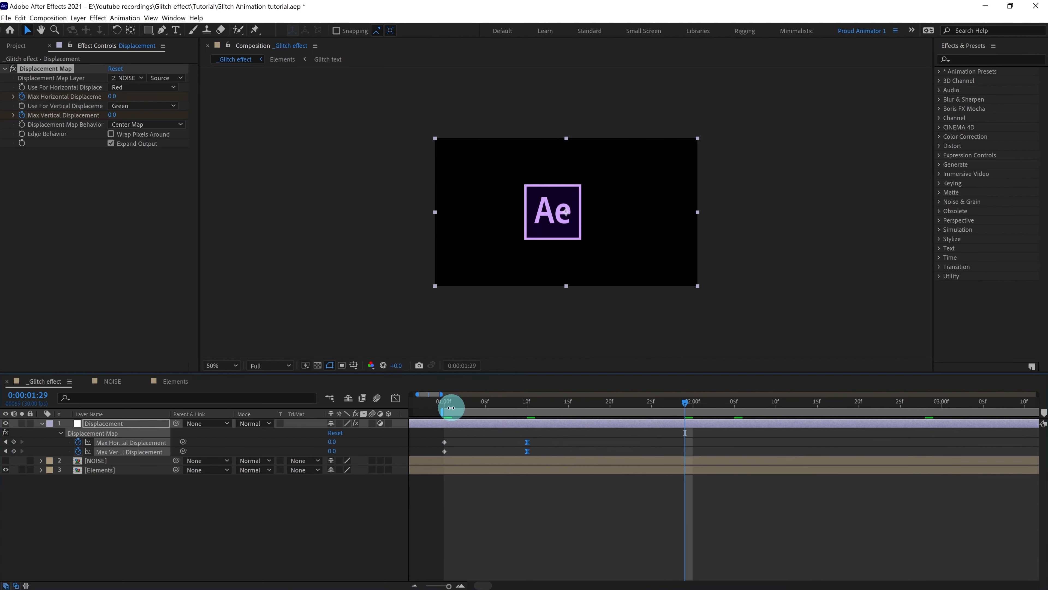
pyautogui.press('space')
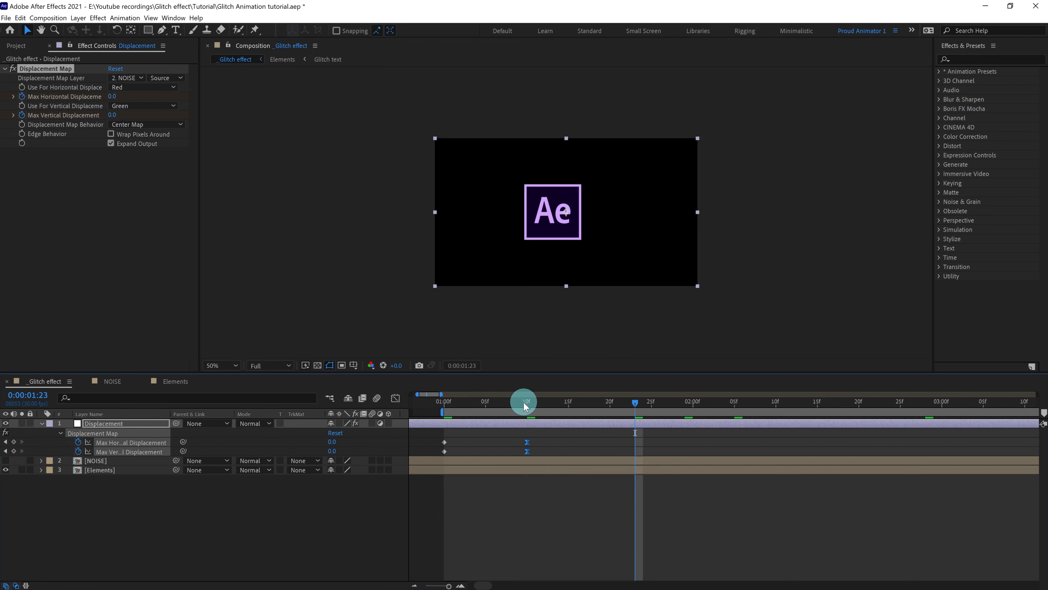
pyautogui.click(449, 406)
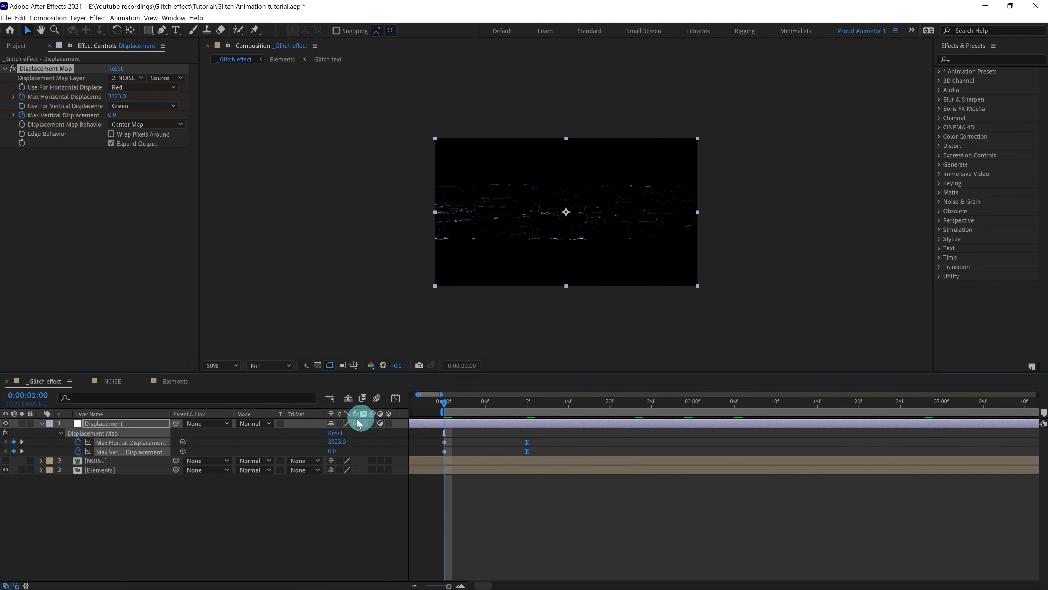